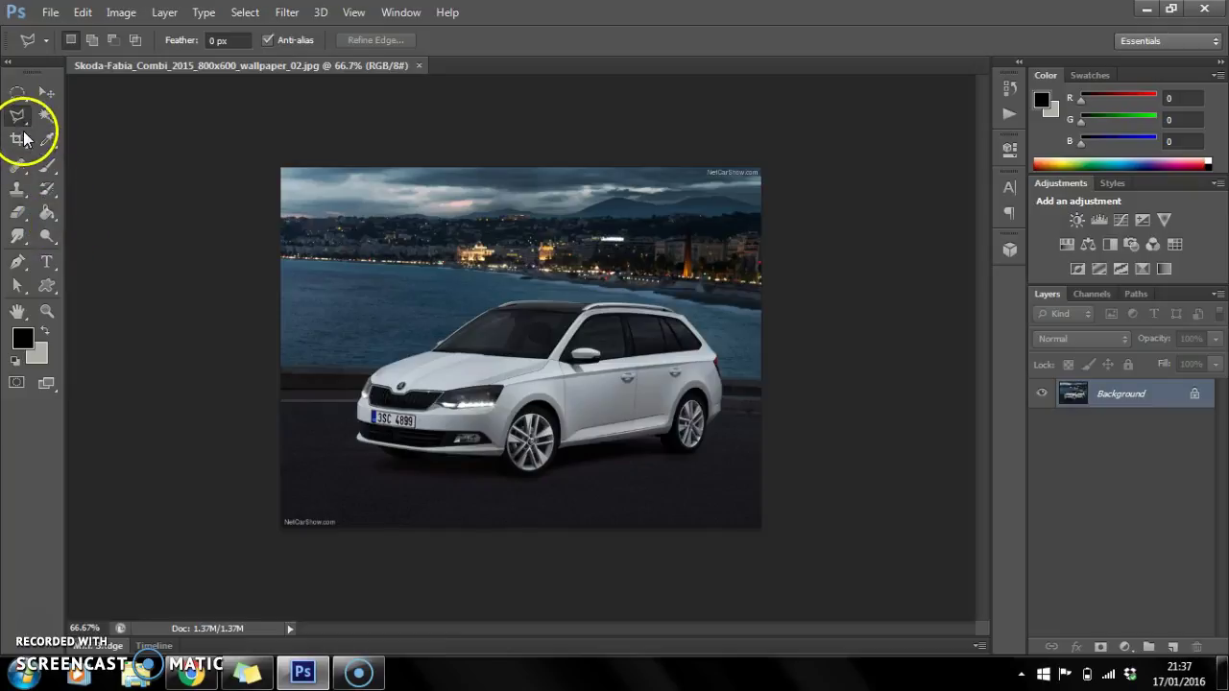
- With the Polygonal Lasso, trace under the bumper, sill and wheels, then around the image top
left_click(21, 136)
left_click(23, 124)
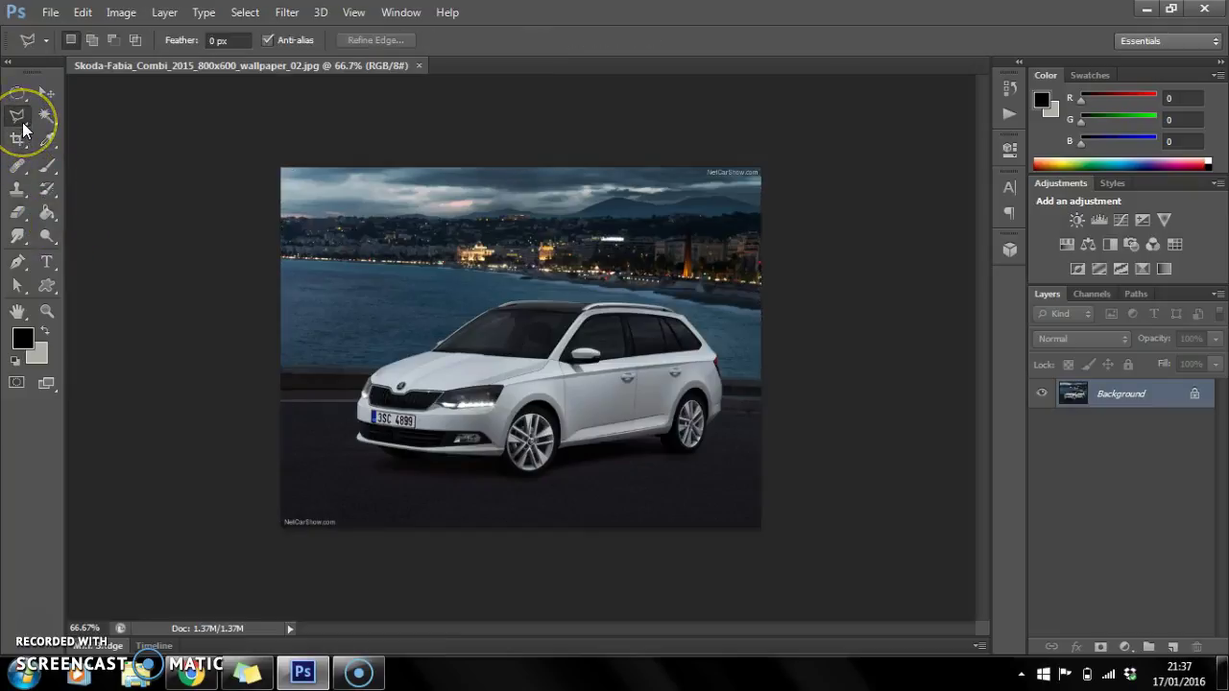
left_click(271, 448)
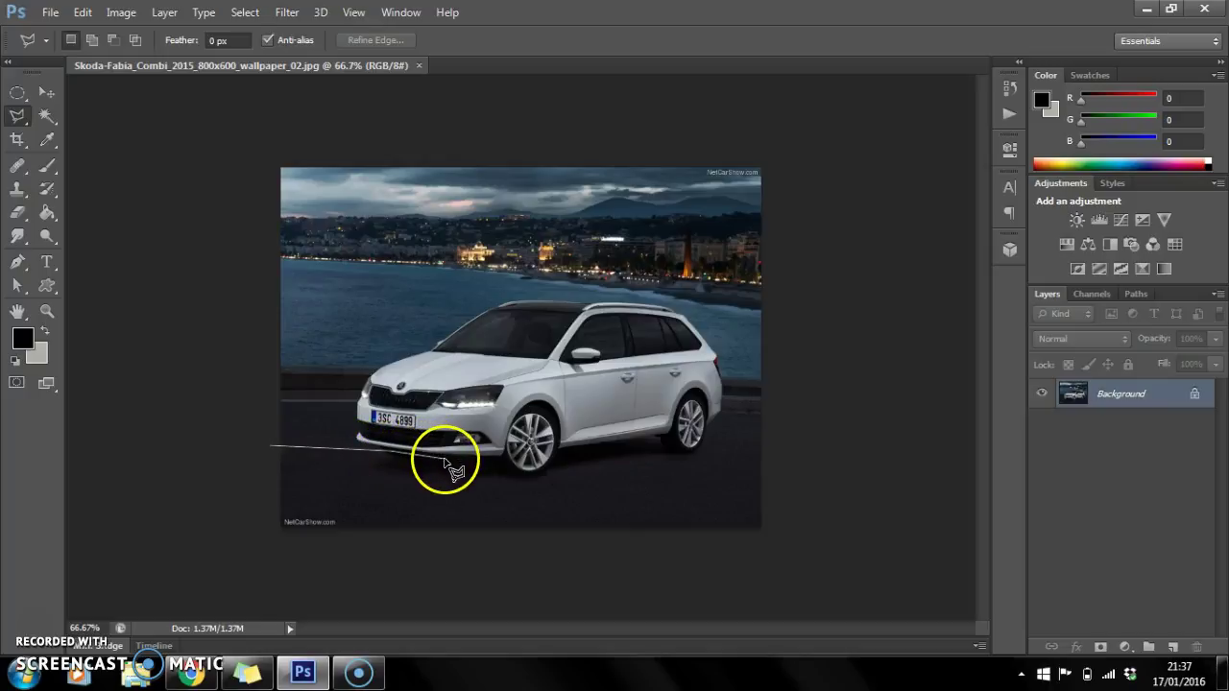
left_click(477, 459)
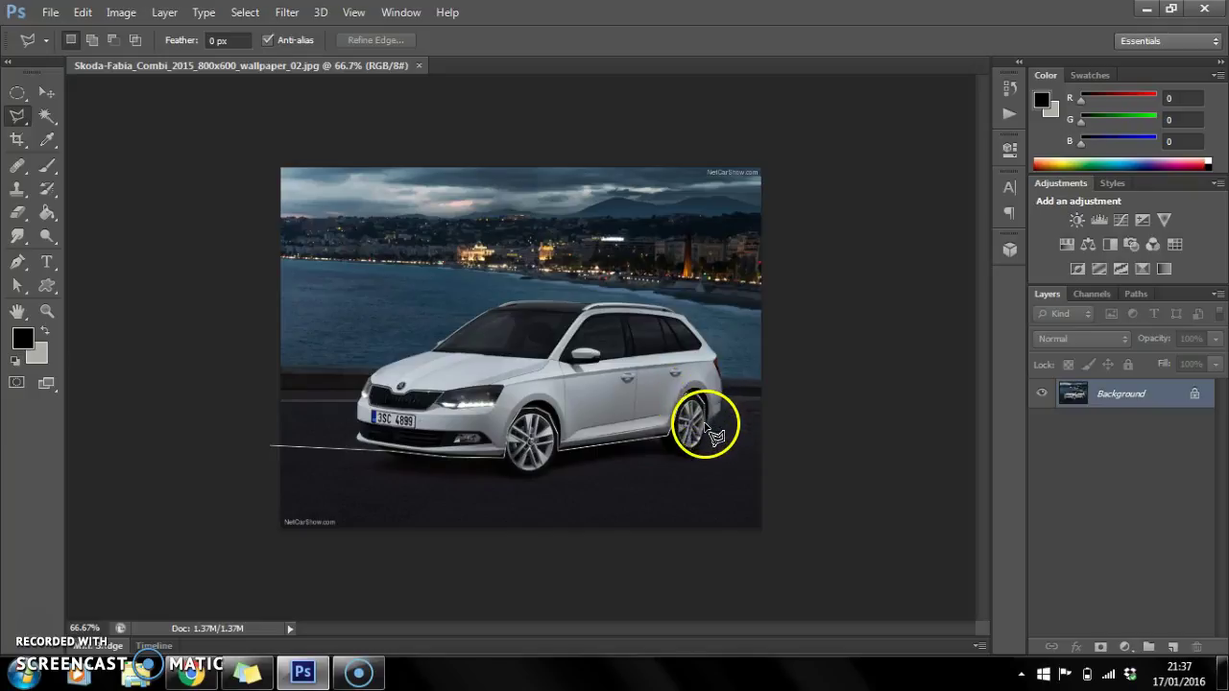
left_click(707, 428)
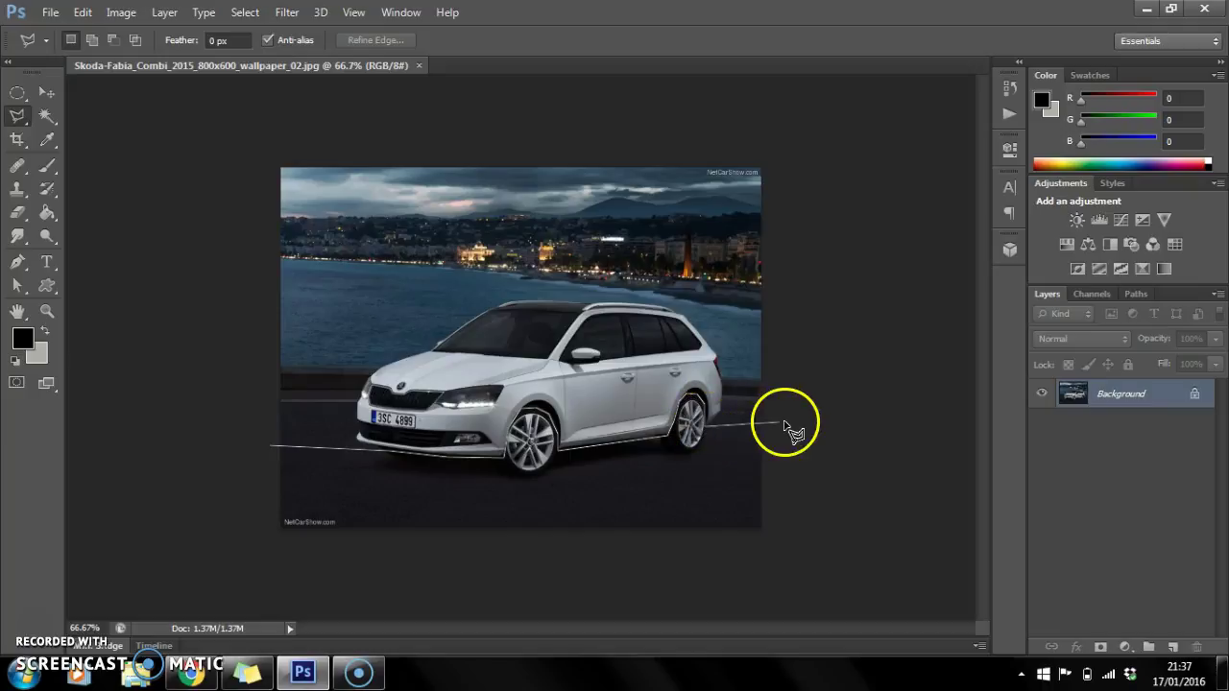
left_click(836, 422)
left_click(812, 121)
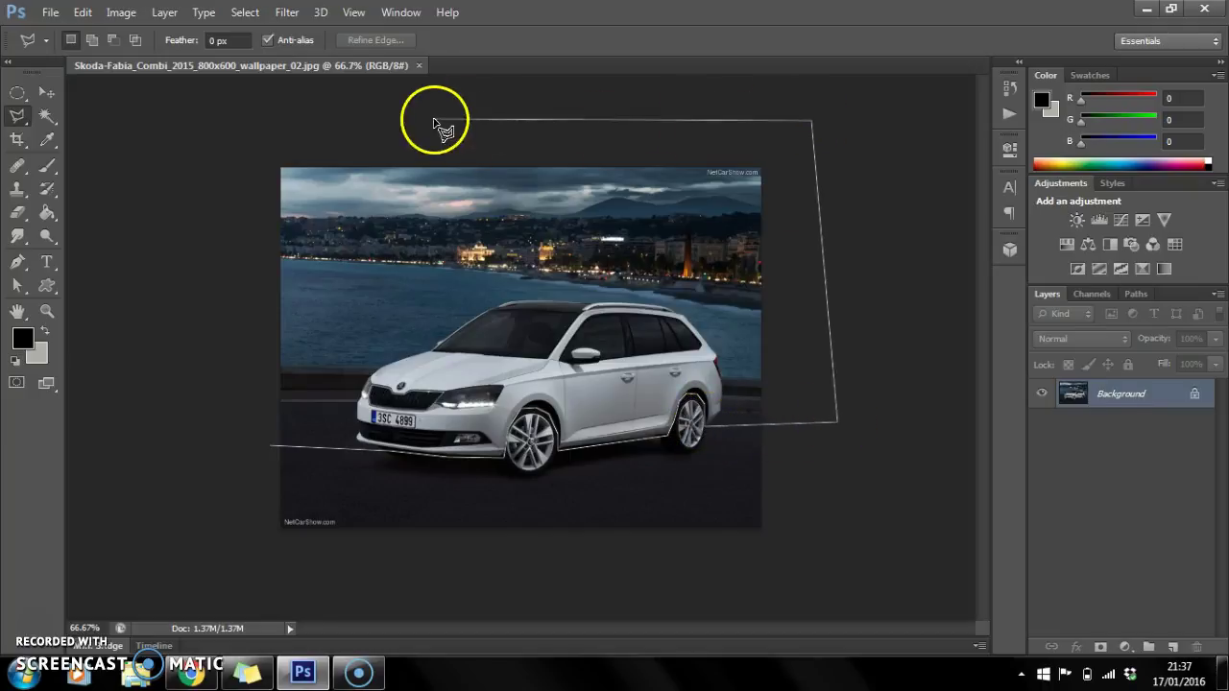
left_click(218, 113)
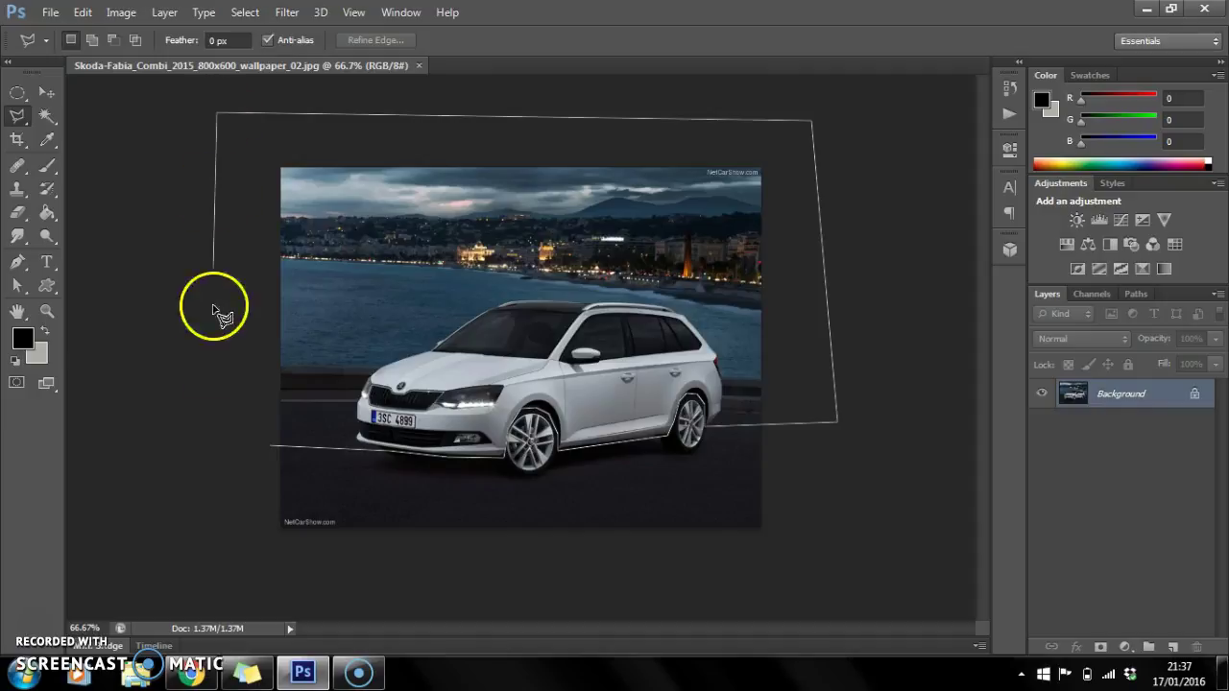
left_click(220, 438)
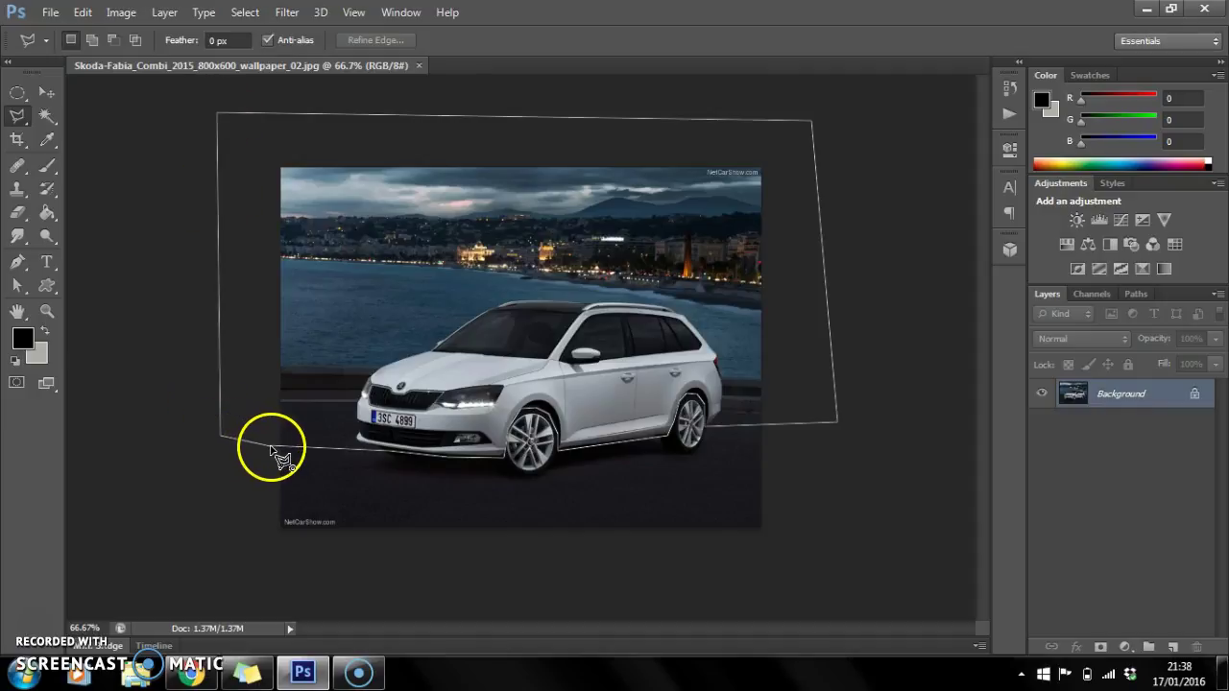
left_click(272, 447)
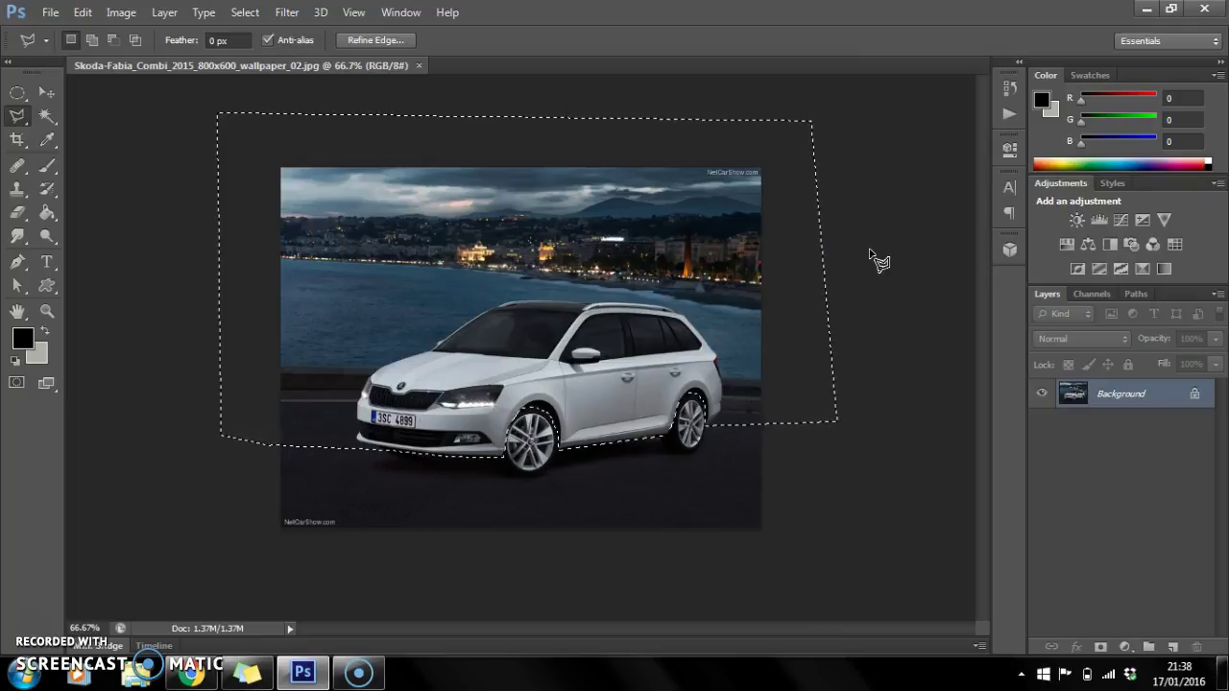
- Copy the selection to Layer 1, nudge it down three arrow steps, and commit
key("ctrl+j")
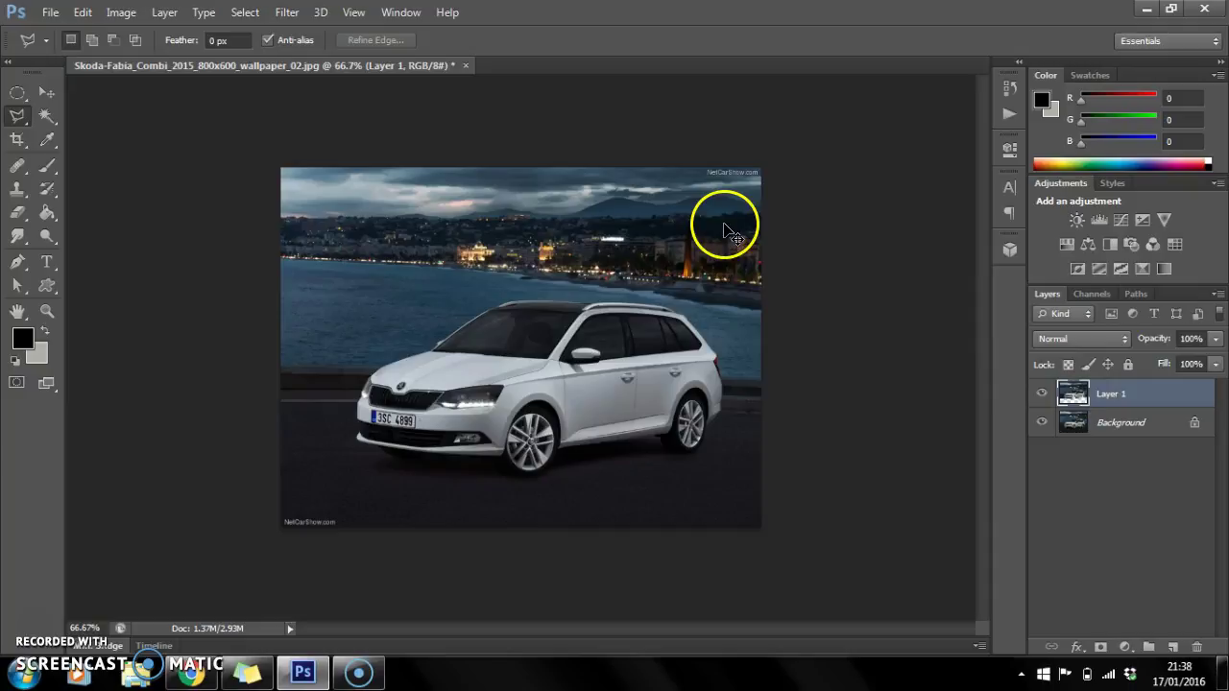
key("ctrl+t")
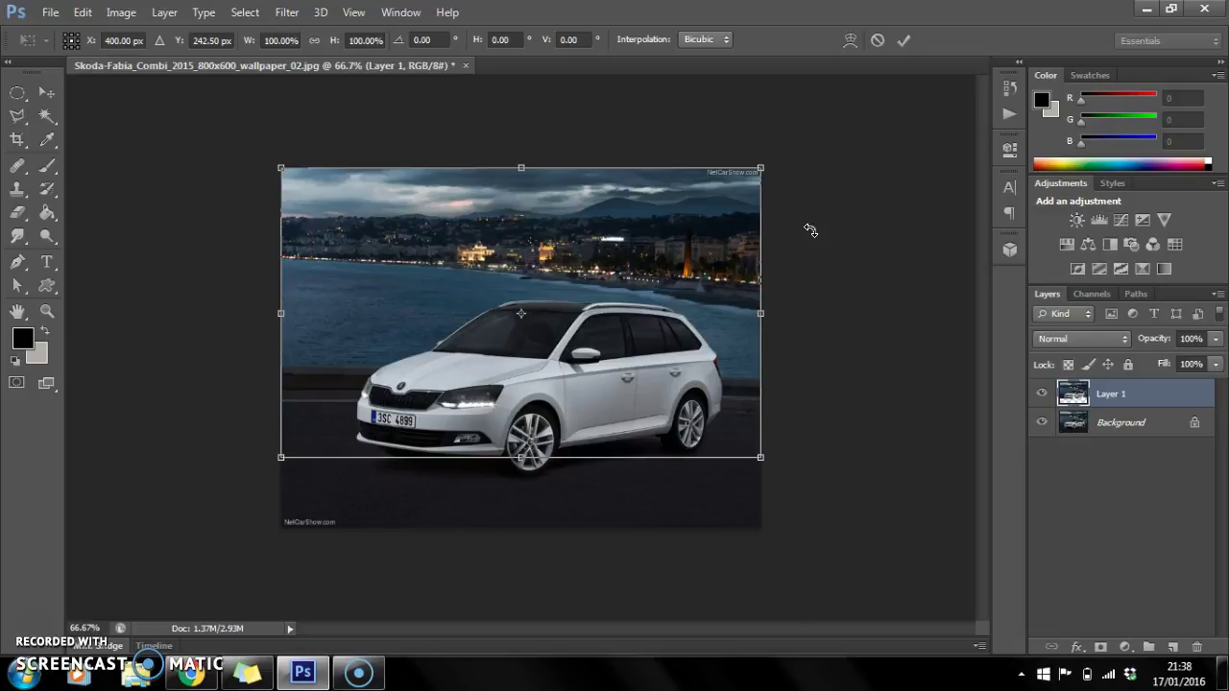
key("Down")
key("Down")
key("Down")
key("Down")
key("Down")
key("Down")
key("Down")
key("Down")
key("Down")
key("Down")
key("Down")
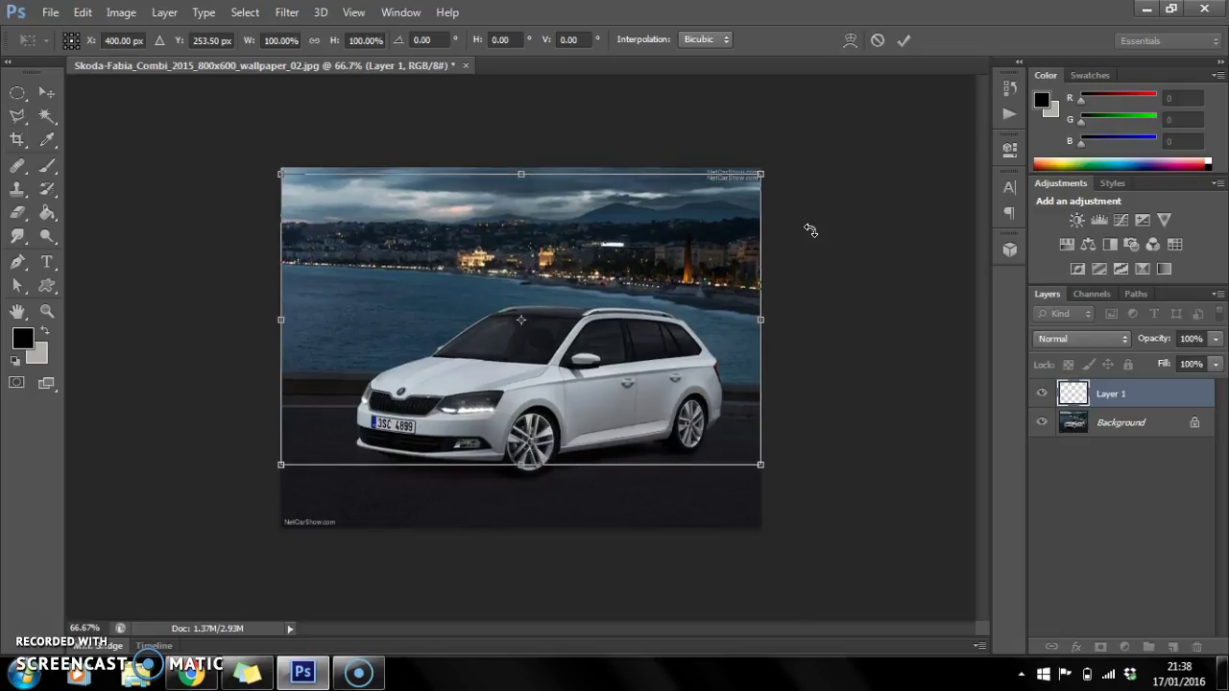
key("Down")
key("Down")
key("Down")
key("Down")
key("Down")
key("Down")
key("Down")
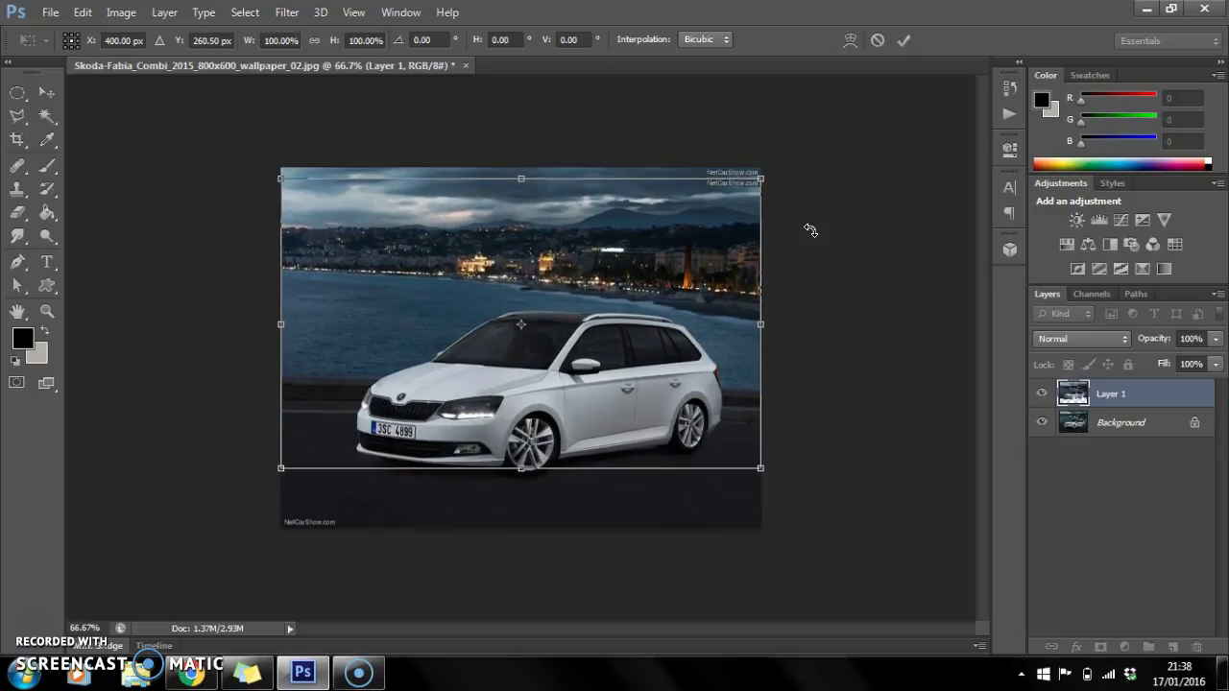
key("Down")
key("Down")
key("Down")
key("Down")
key("Down")
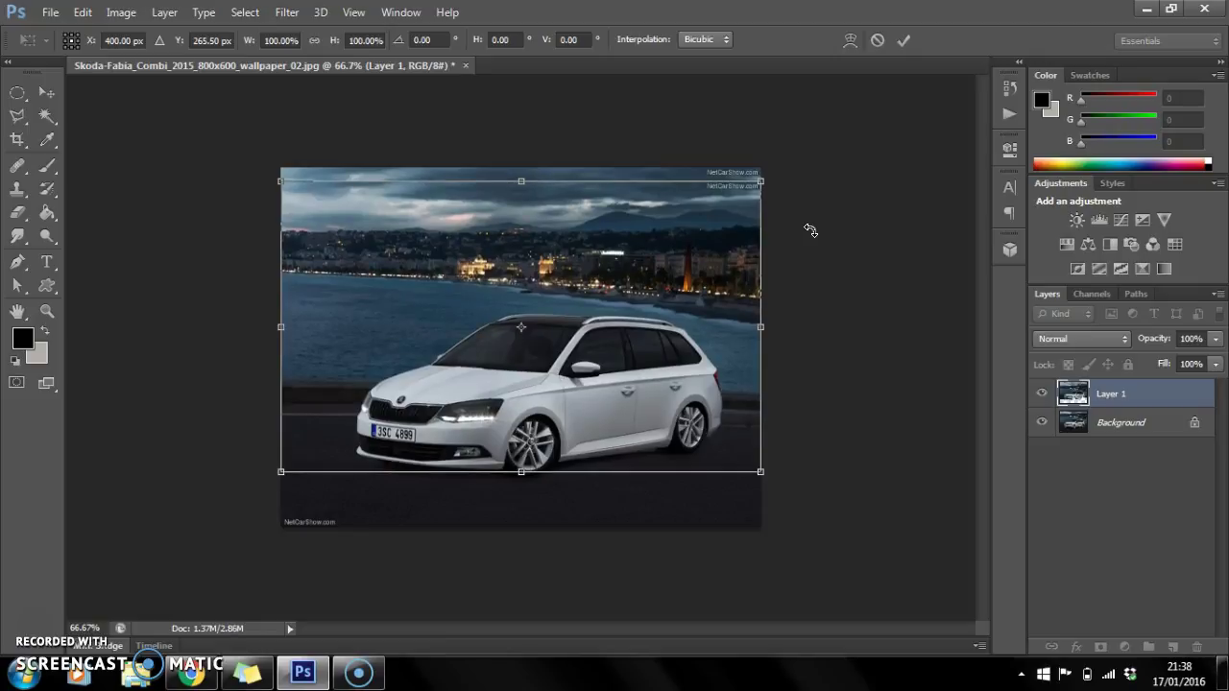
key("l")
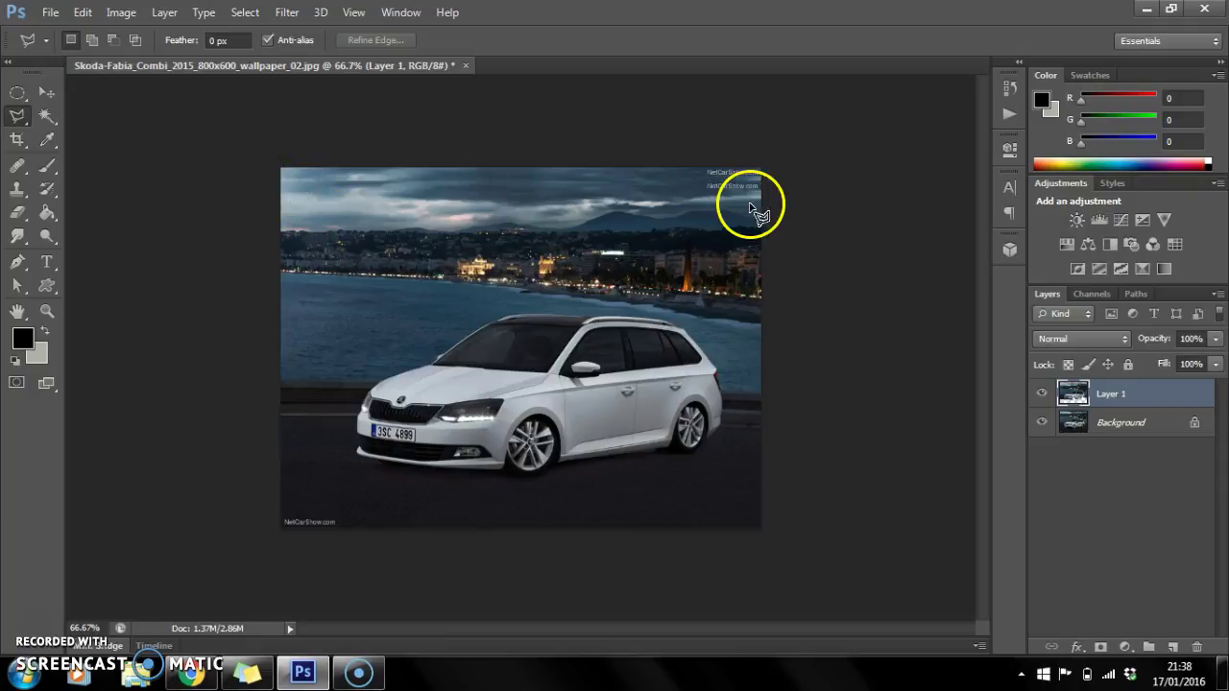
- Set the Eraser brush to 82 px and zoom to 300% on the front wheel and door
left_click(17, 213)
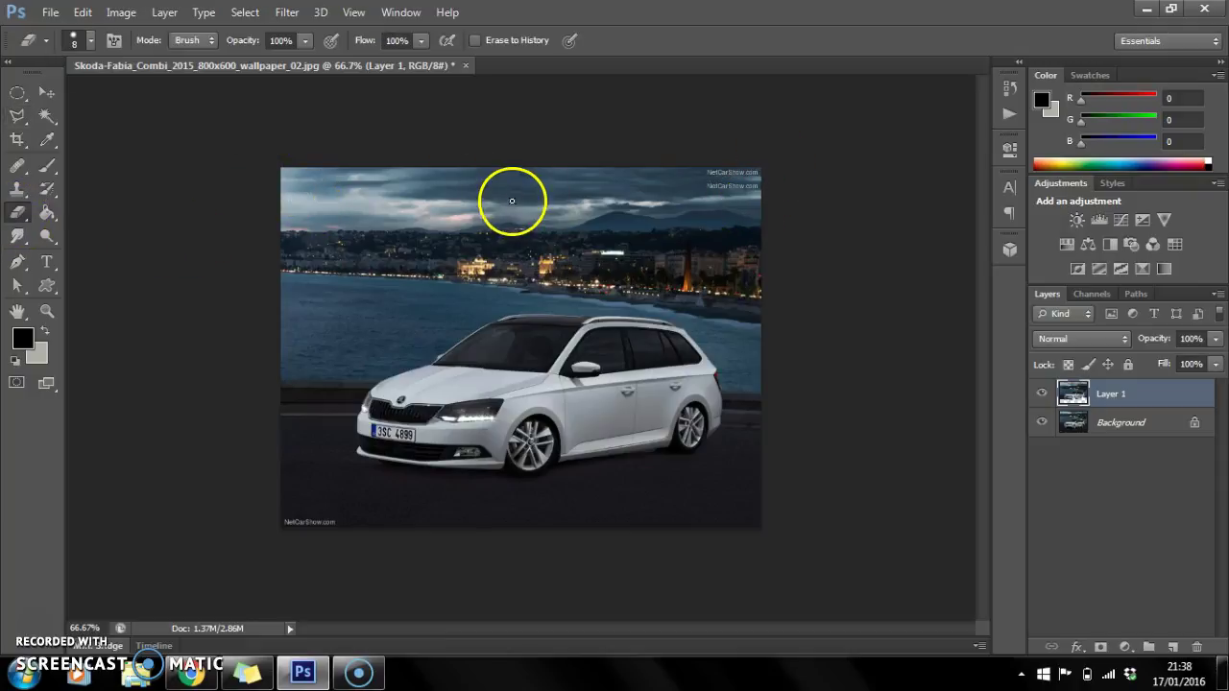
right_click(589, 192)
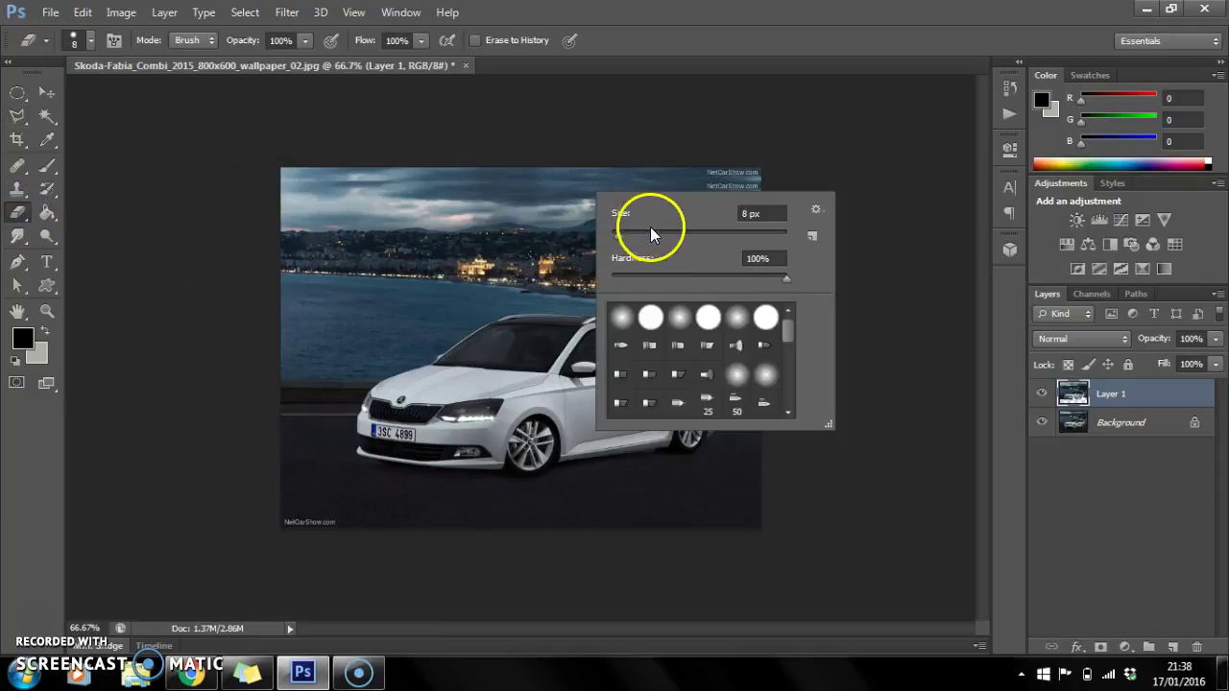
left_click(529, 175)
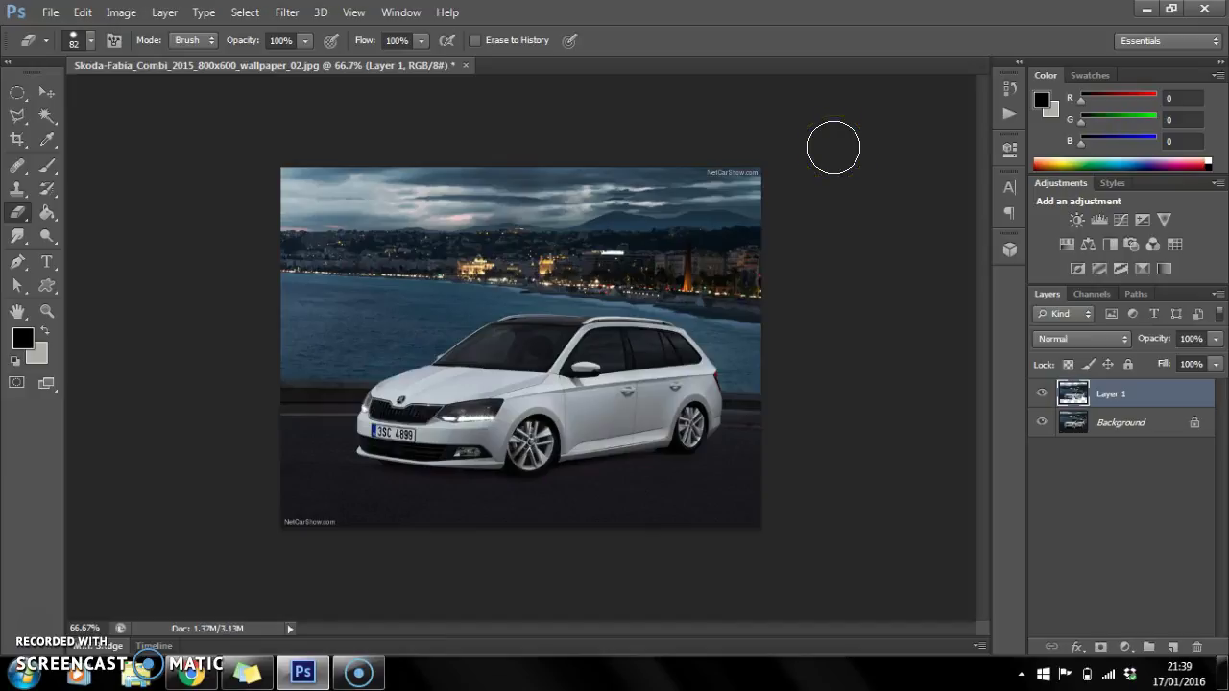
key("ctrl+plus")
key("ctrl+plus")
key("ctrl+plus")
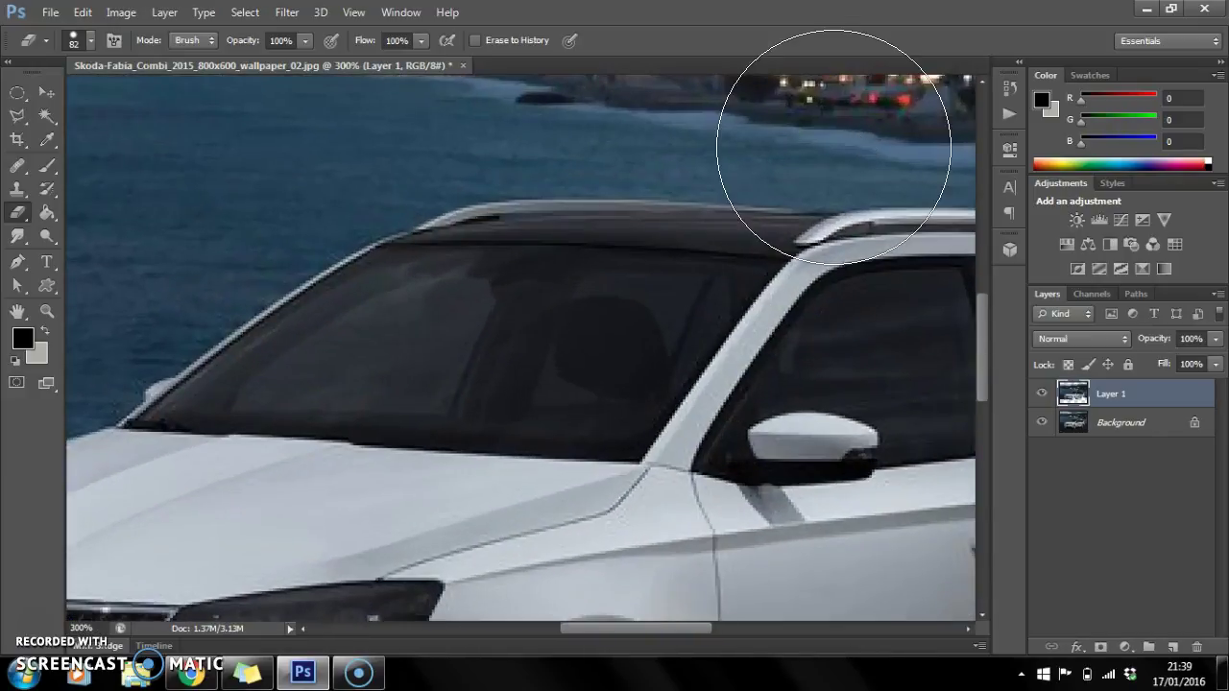
left_click(583, 377)
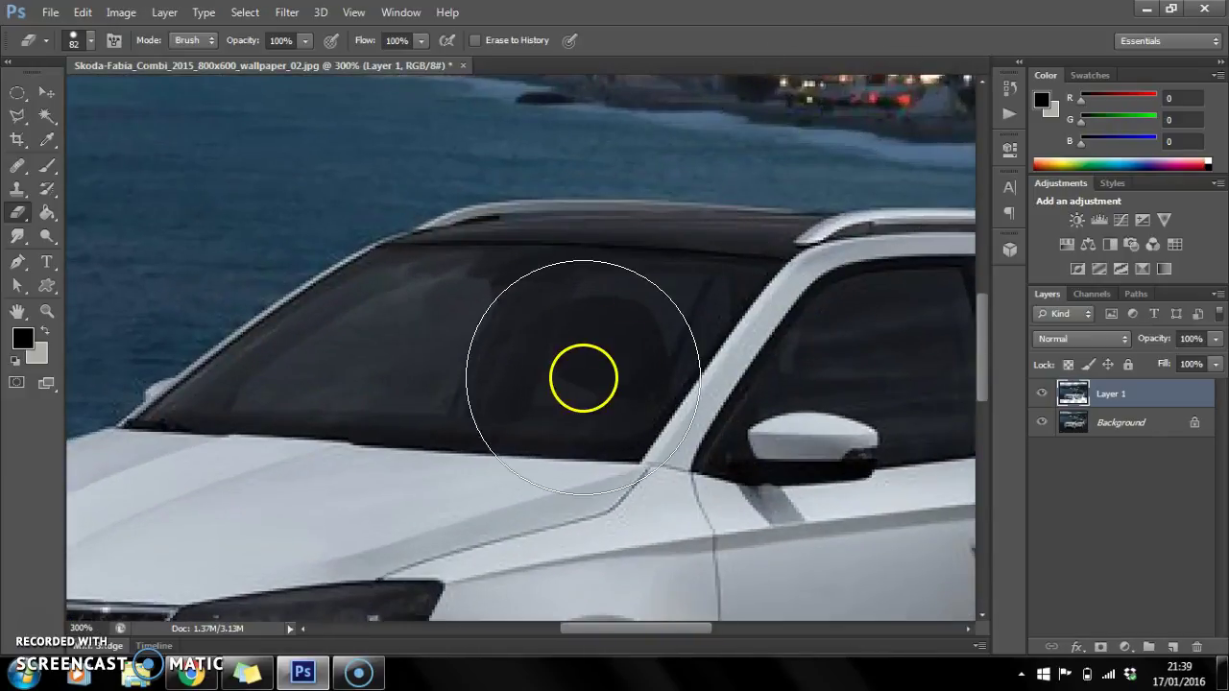
left_click_drag(584, 365, 582, 124)
left_click_drag(647, 496, 439, 307)
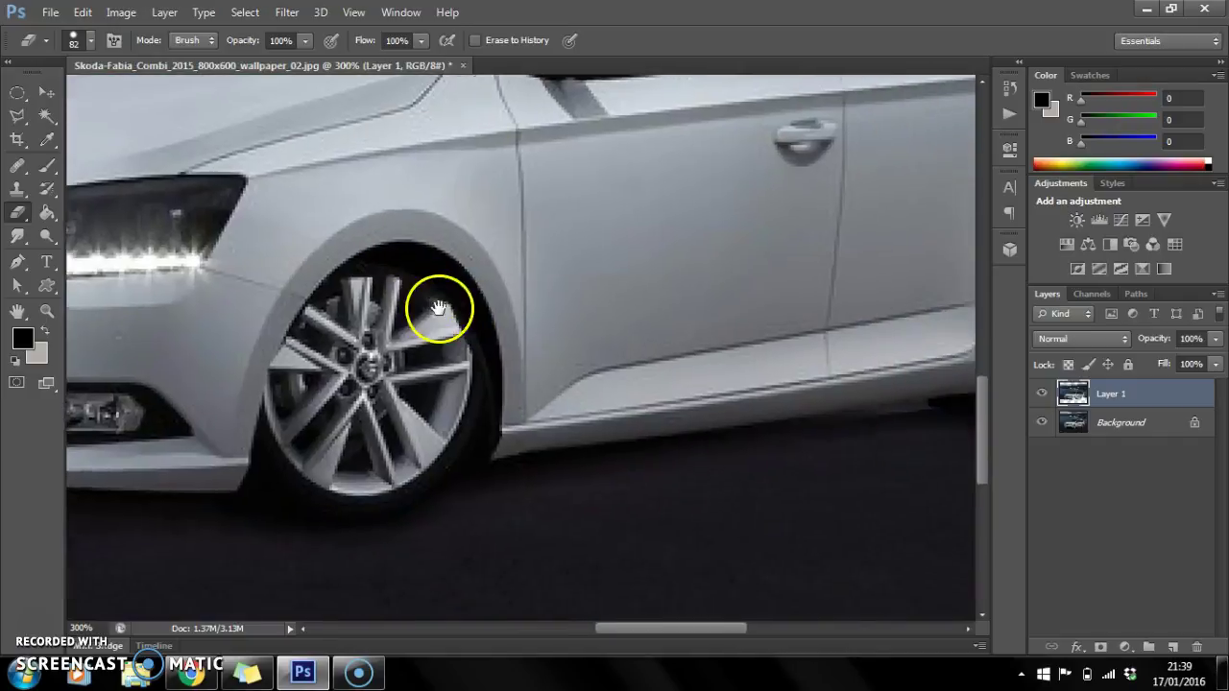
scroll(293, 336, "right", 5)
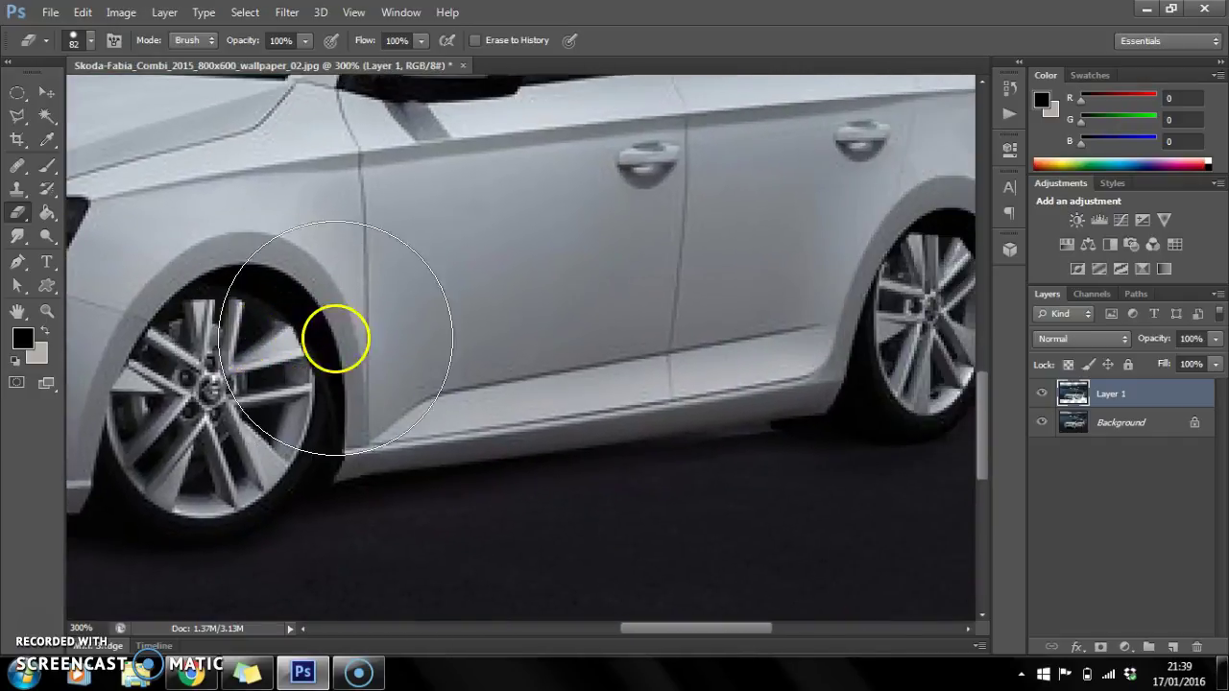
scroll(335, 338, "right", 2)
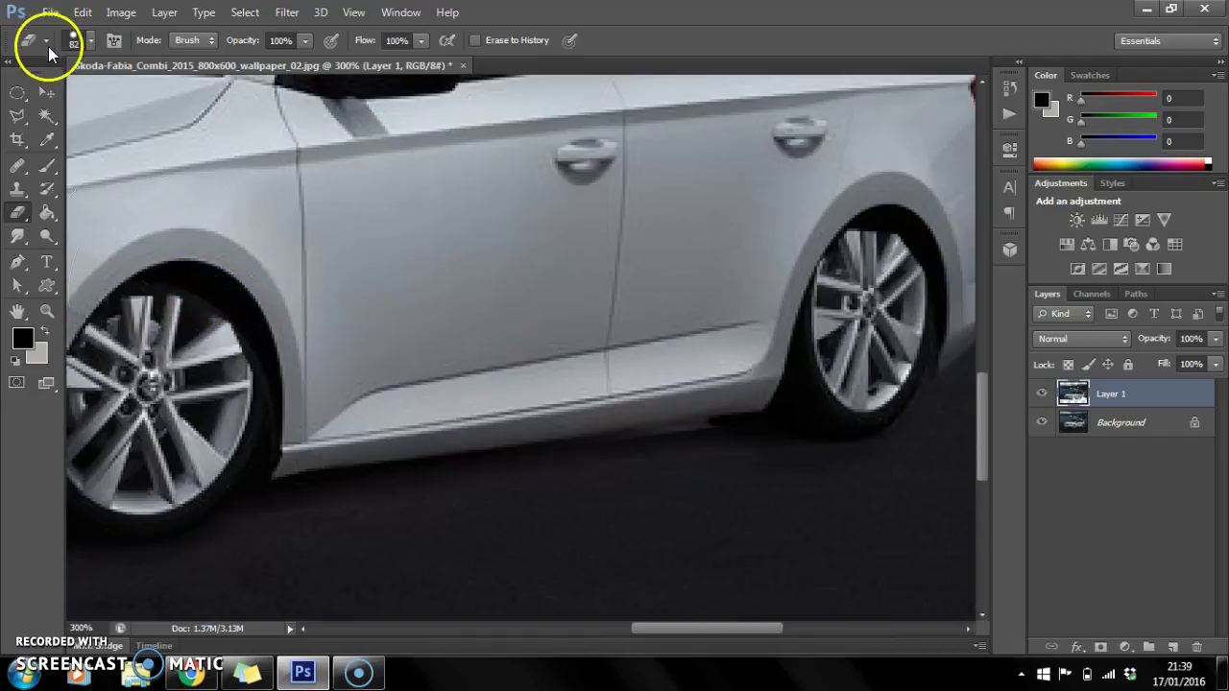
- Magic-wand the dark gap in the front wheel arch and sill, erase it, and deselect
left_click(48, 92)
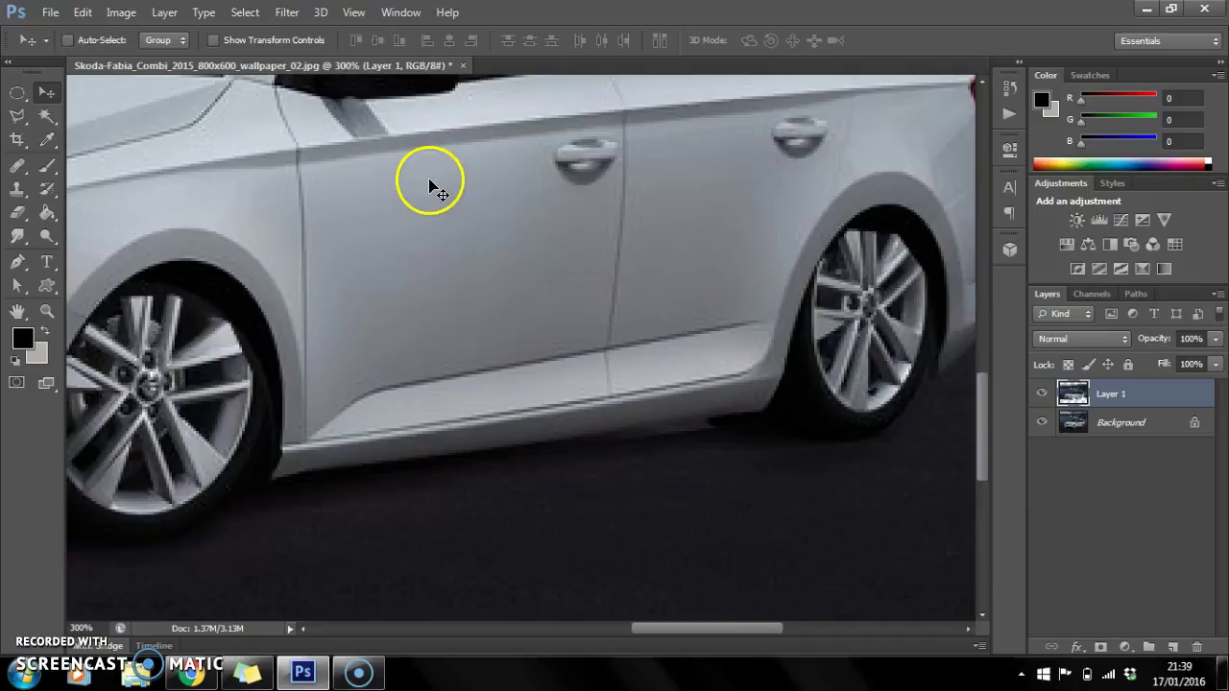
left_click(46, 117)
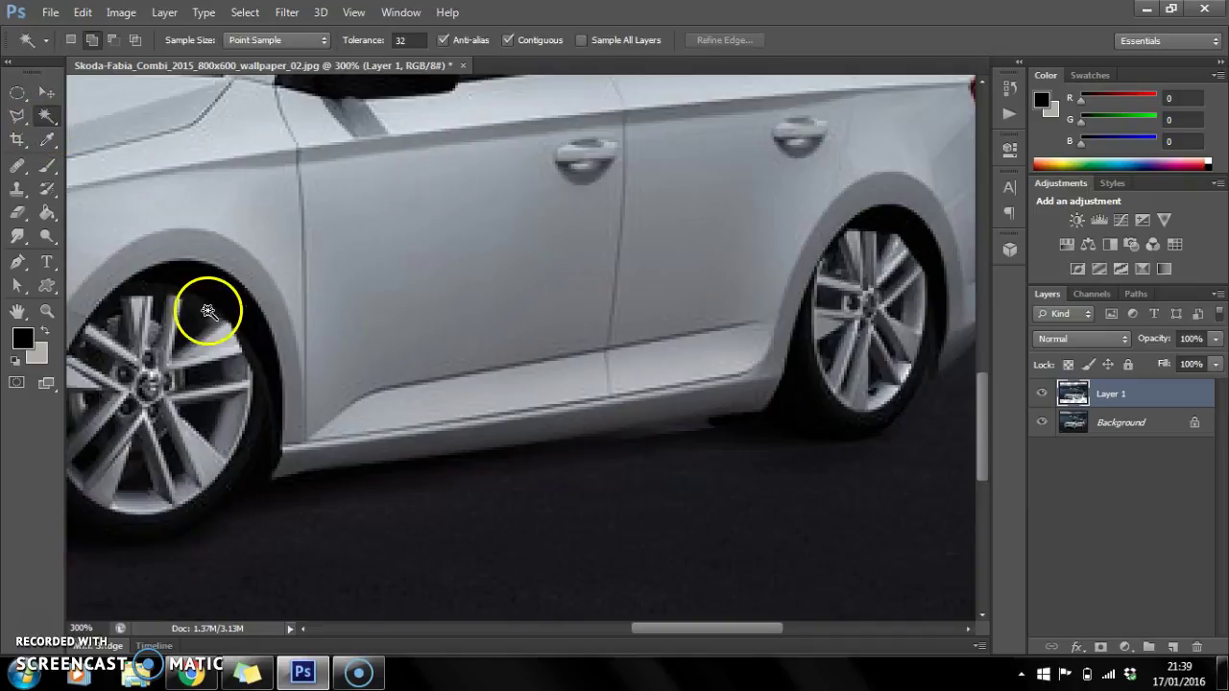
left_click(222, 295)
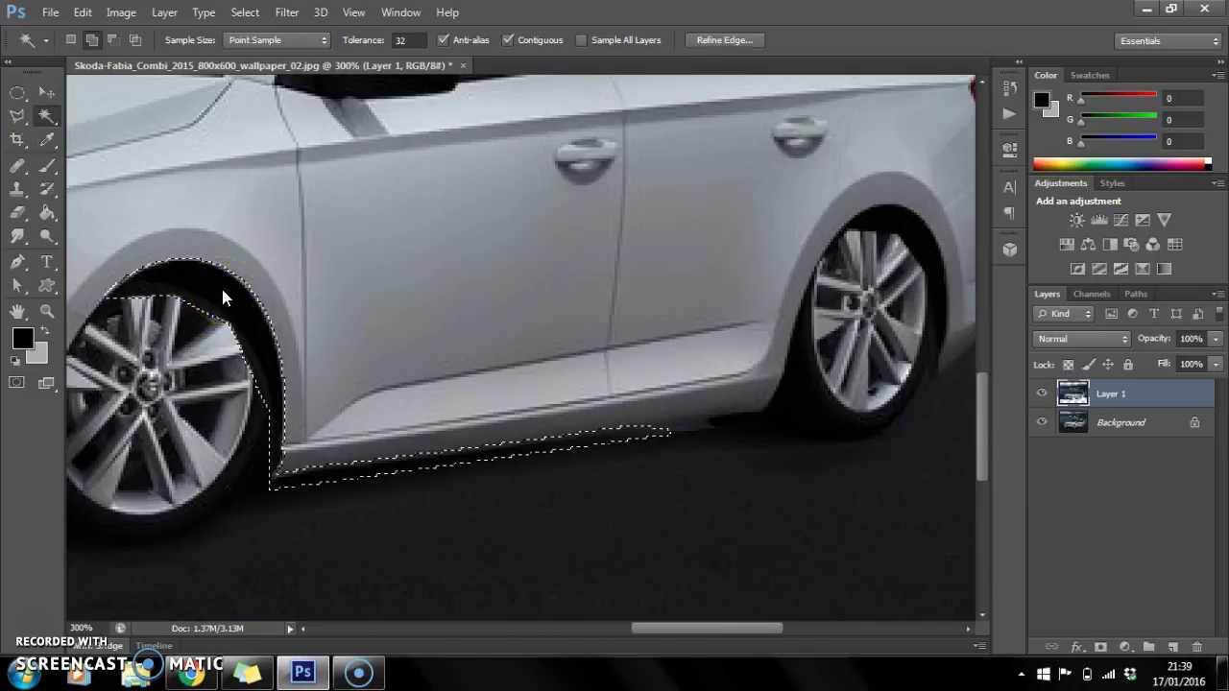
left_click(17, 213)
mouse_move(106, 245)
left_mouse_down()
mouse_move(143, 260)
mouse_move(122, 217)
mouse_move(135, 236)
mouse_move(167, 214)
left_mouse_up()
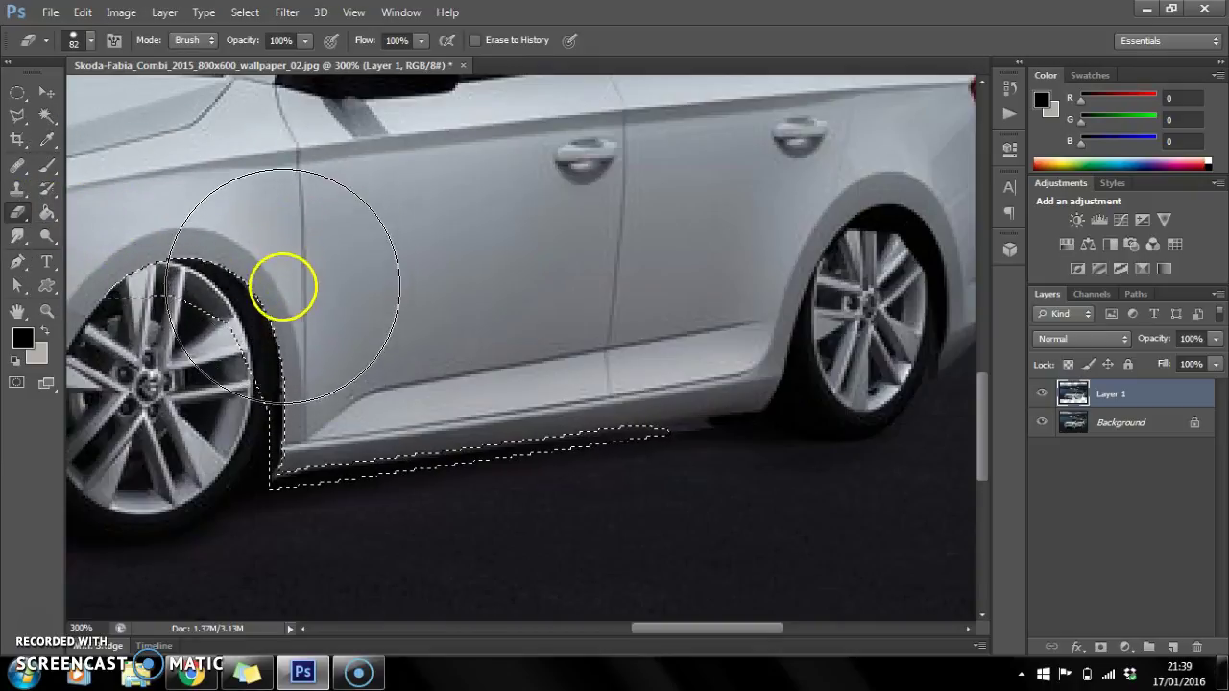
key("ctrl+d")
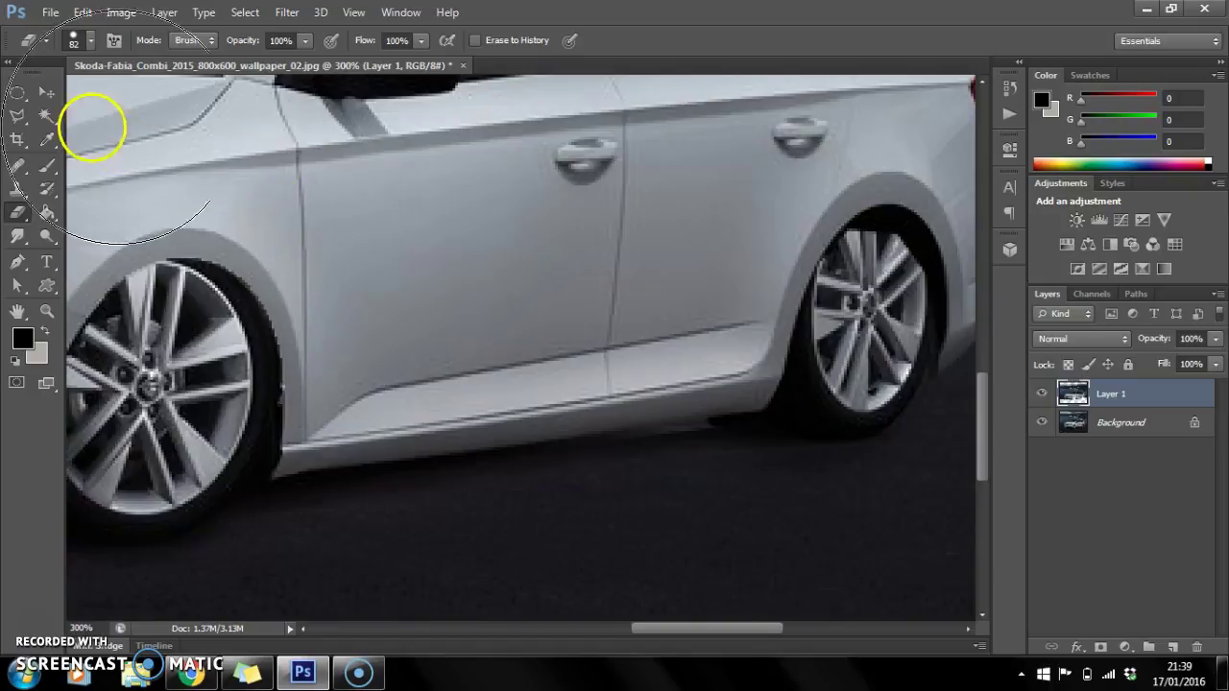
- Select and erase the dark gap inside the rear wheel arch, then deselect
left_click(45, 115)
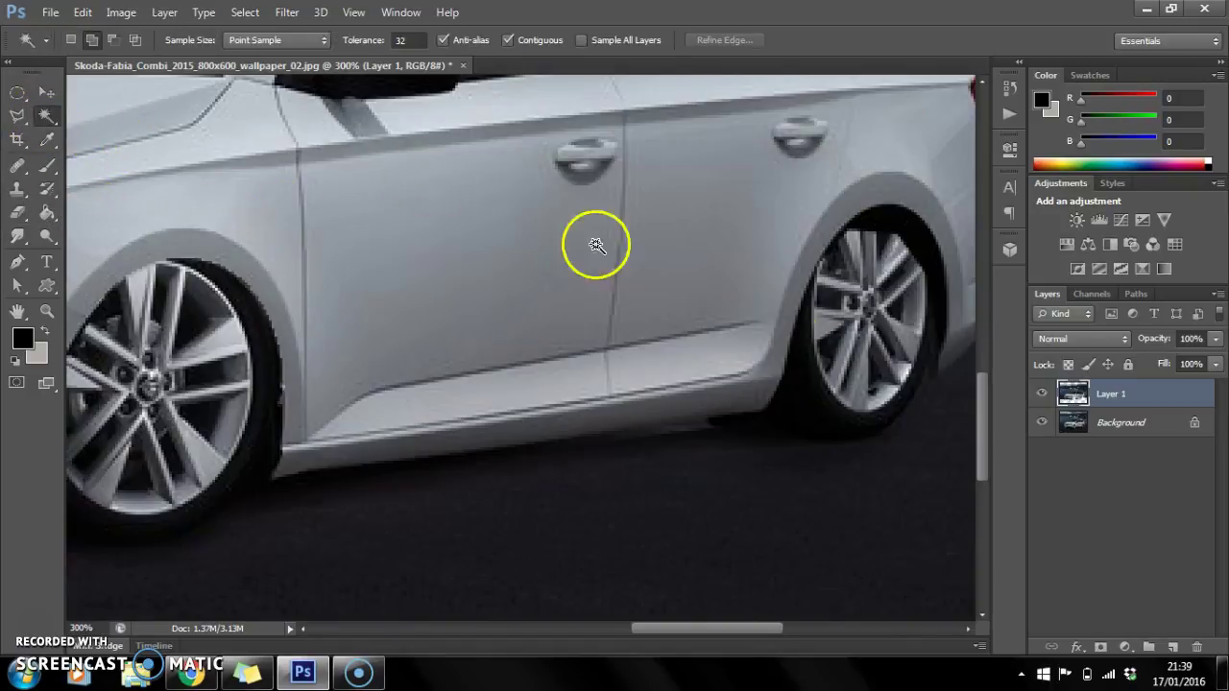
left_click(908, 226)
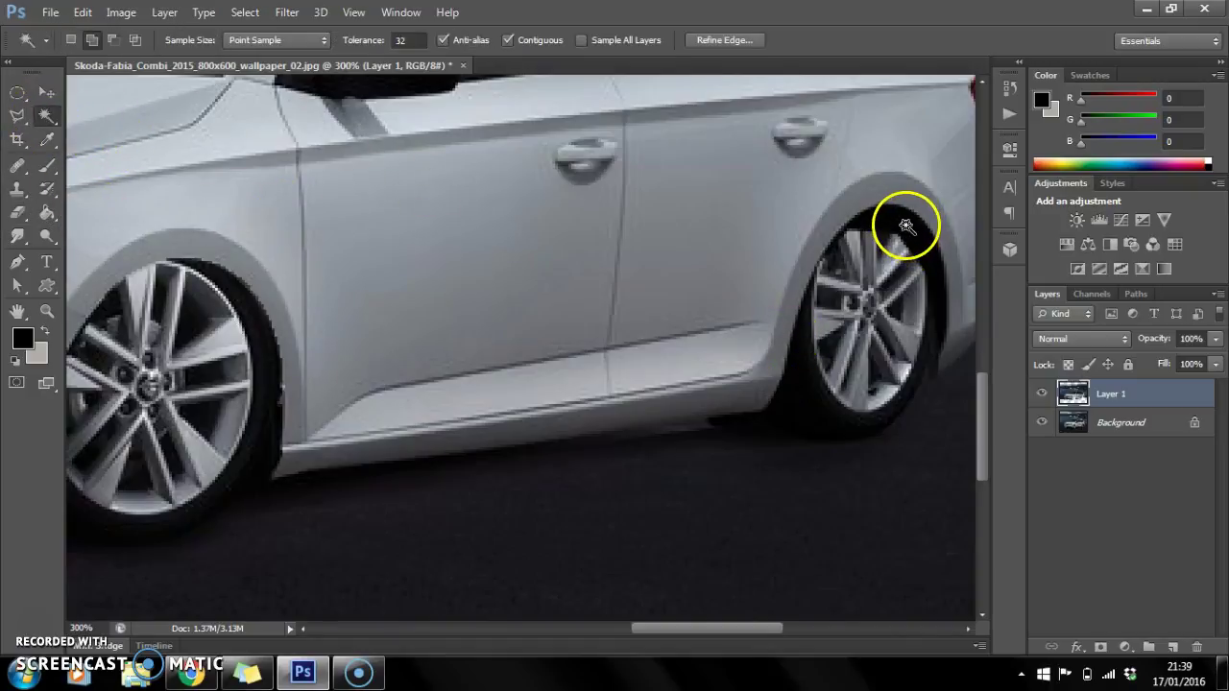
left_click(23, 212)
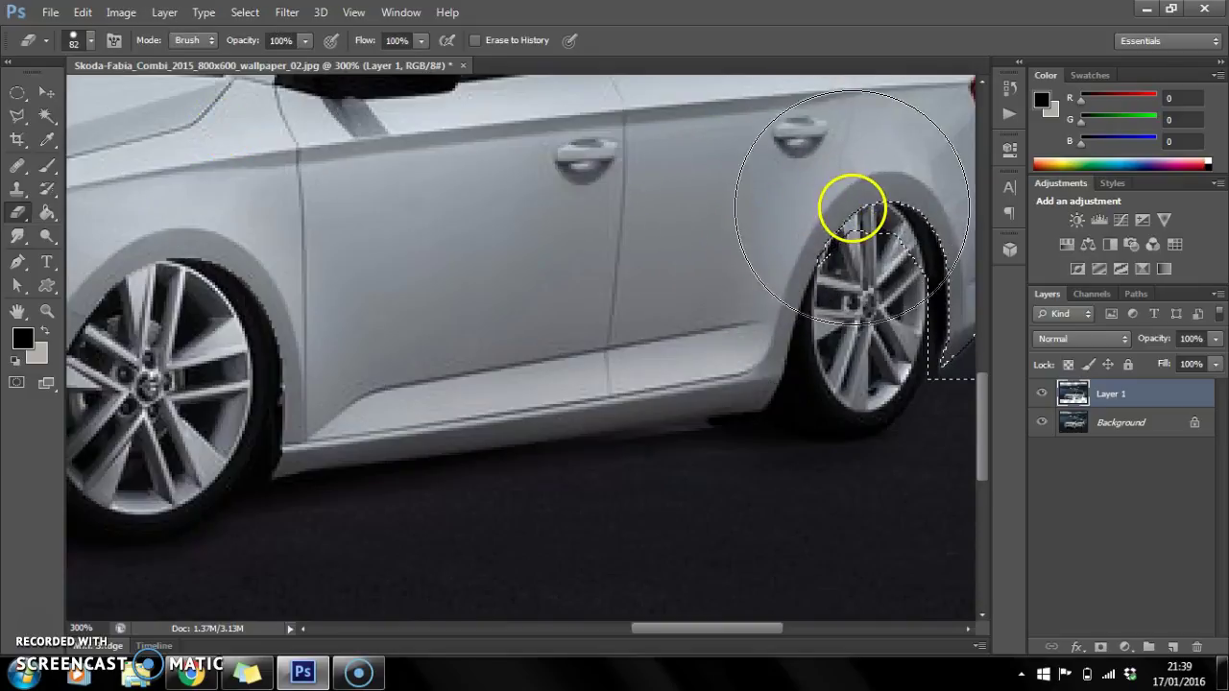
mouse_move(852, 206)
left_mouse_down()
mouse_move(854, 276)
mouse_move(840, 165)
left_mouse_up()
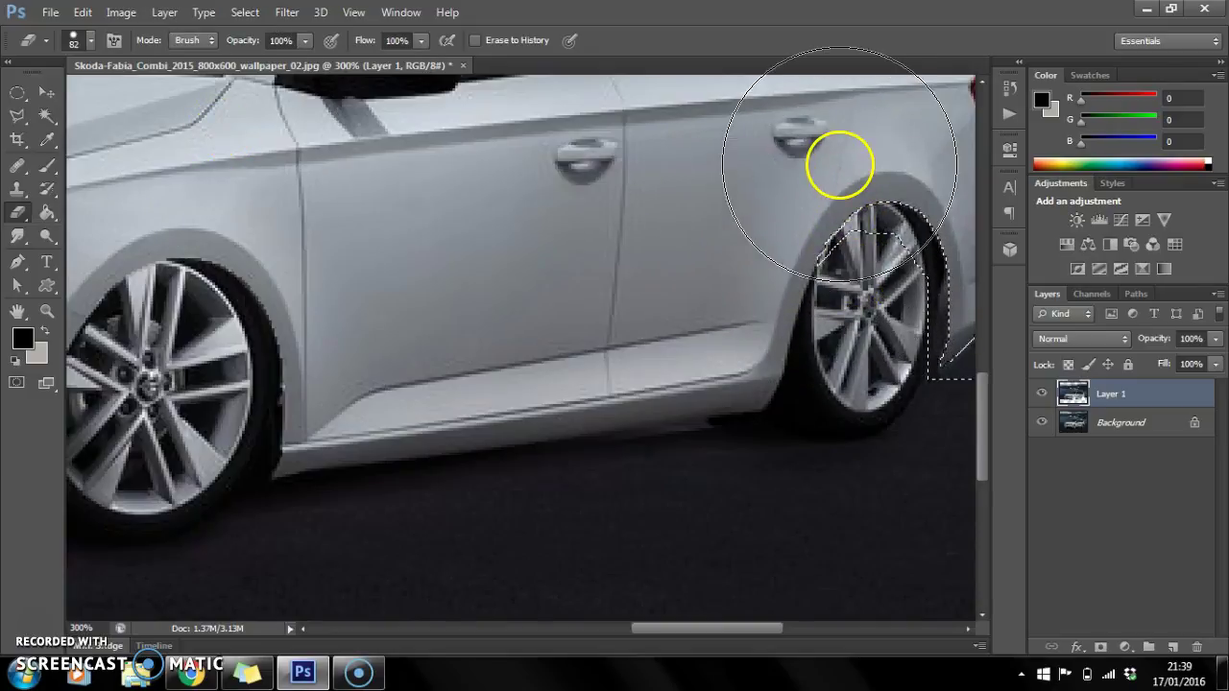
key("ctrl+d")
key("ctrl+minus")
key("ctrl+minus")
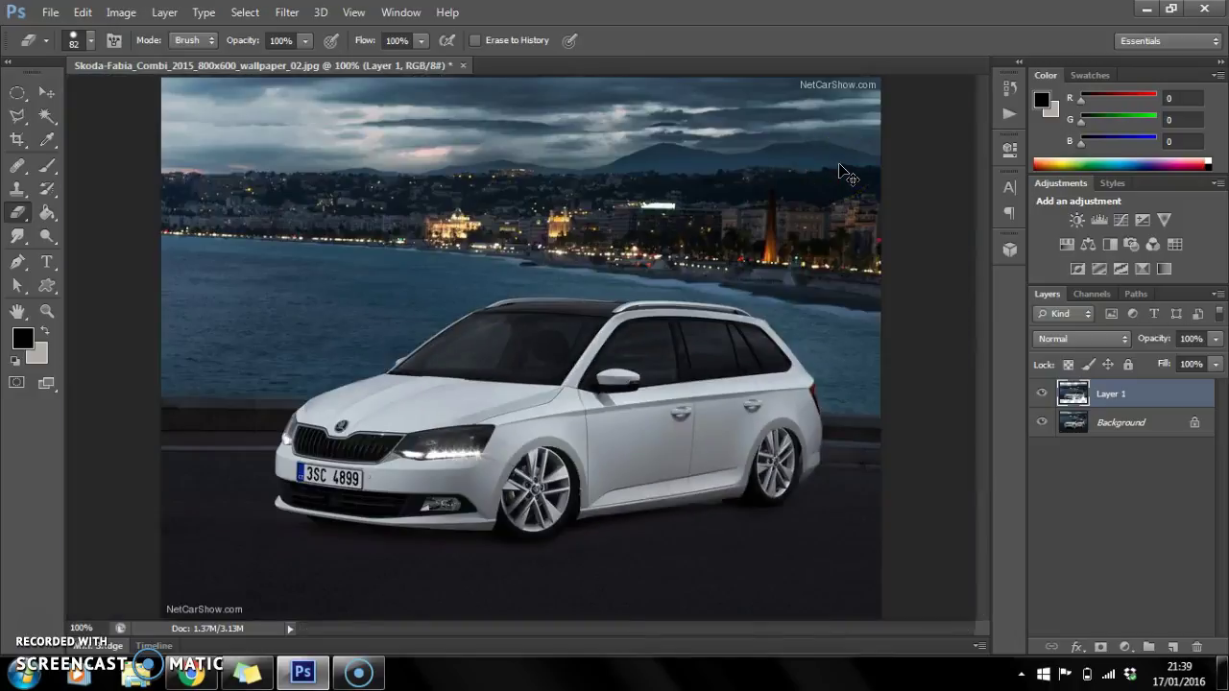
- Set the Smudge brush to 15 px and smudge the bonnet badge away
key("ctrl+minus")
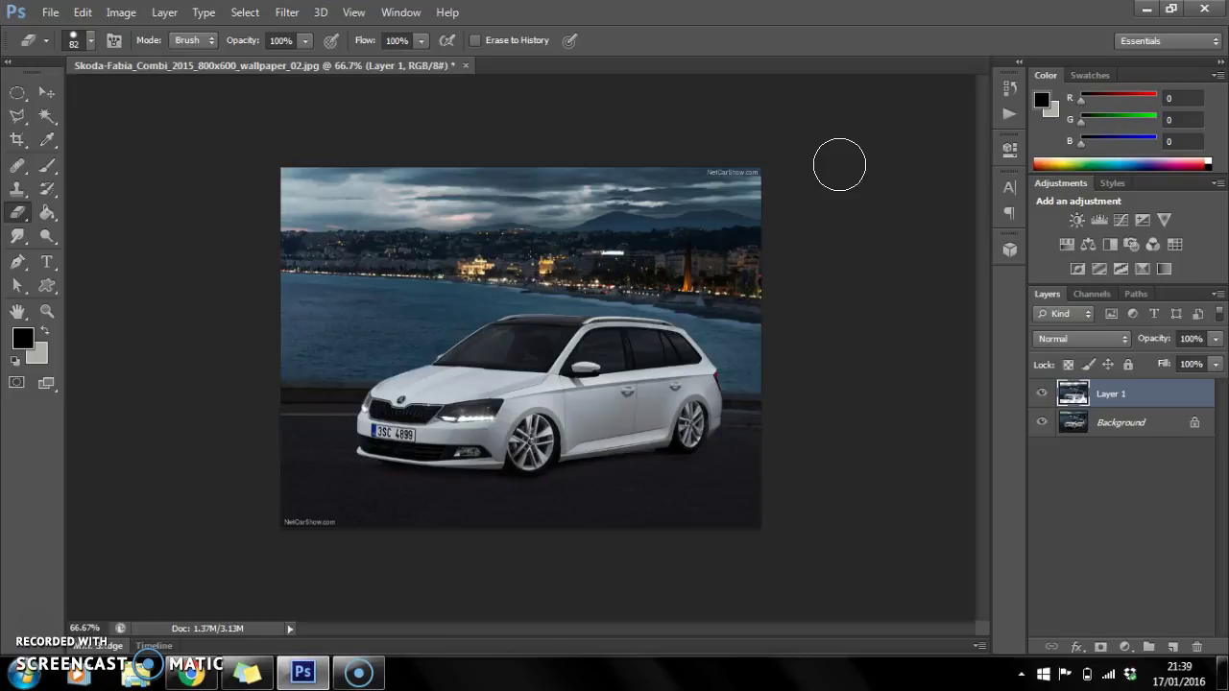
key("ctrl+plus")
key("ctrl+plus")
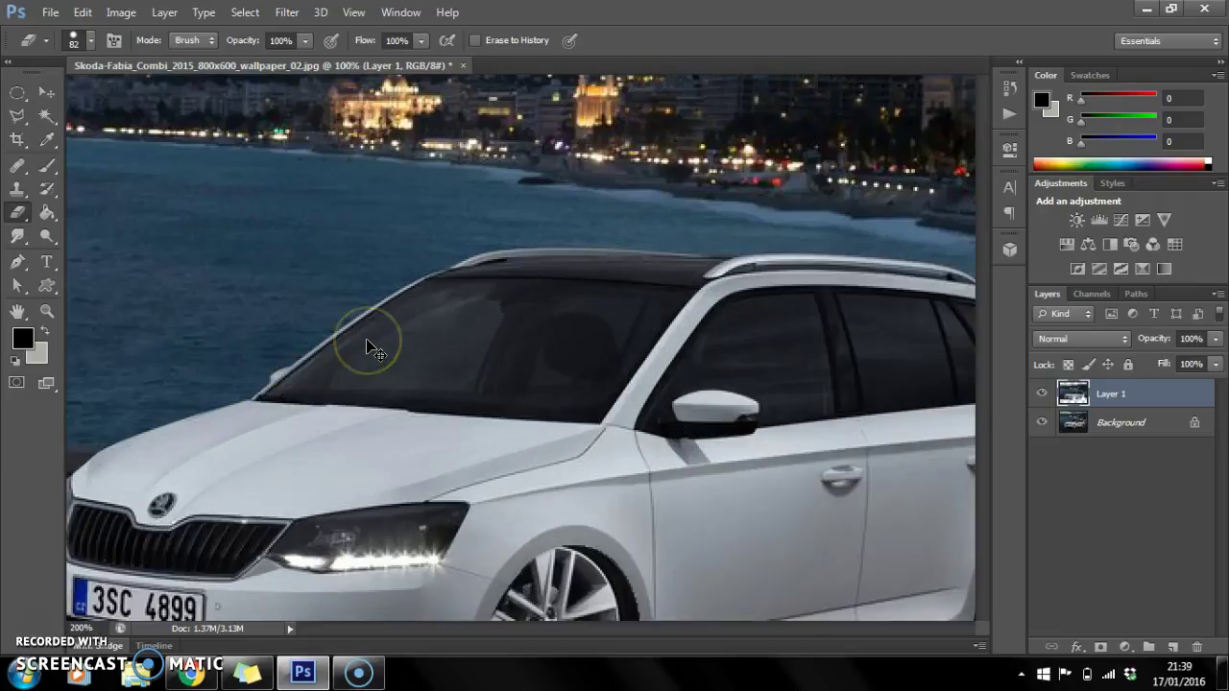
scroll(374, 350, "up", 1)
left_click_drag(317, 348, 783, 194)
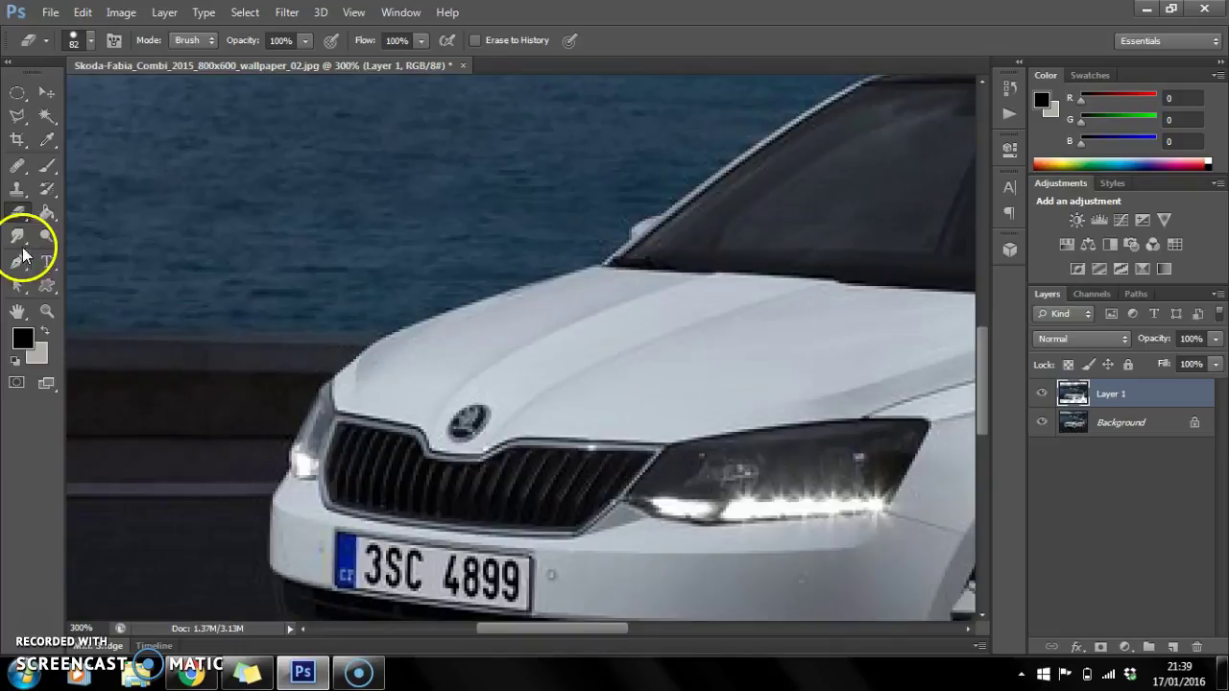
left_click(18, 237)
right_click(670, 277)
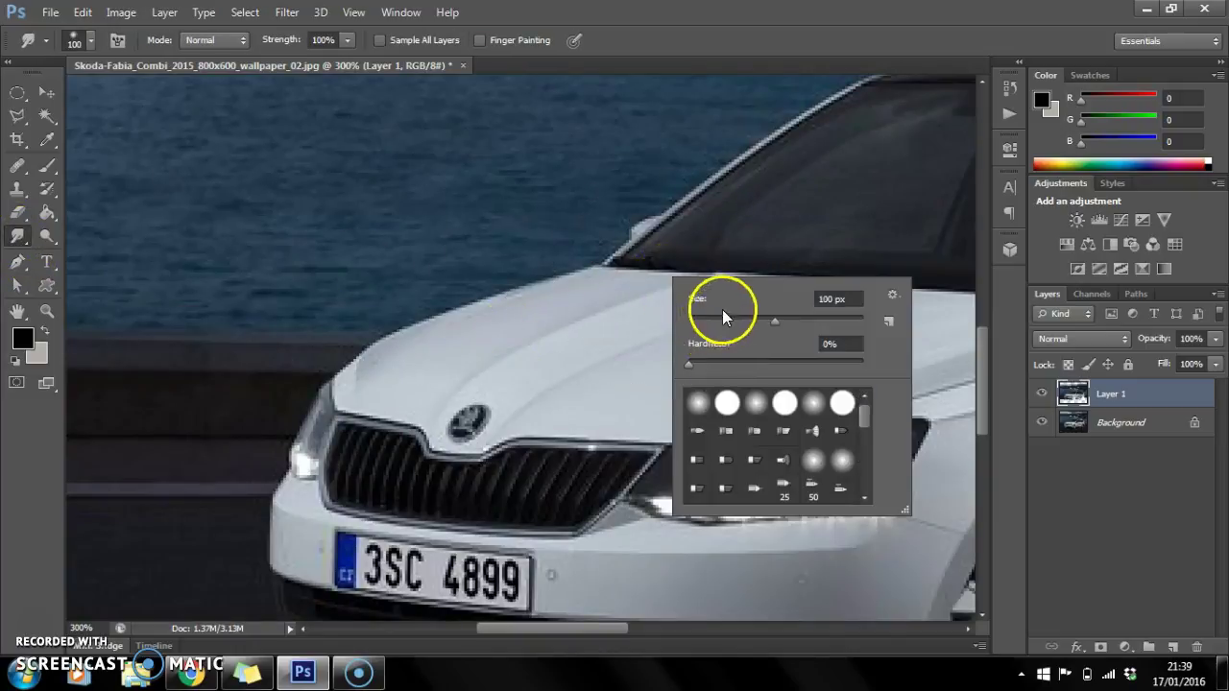
left_click(701, 316)
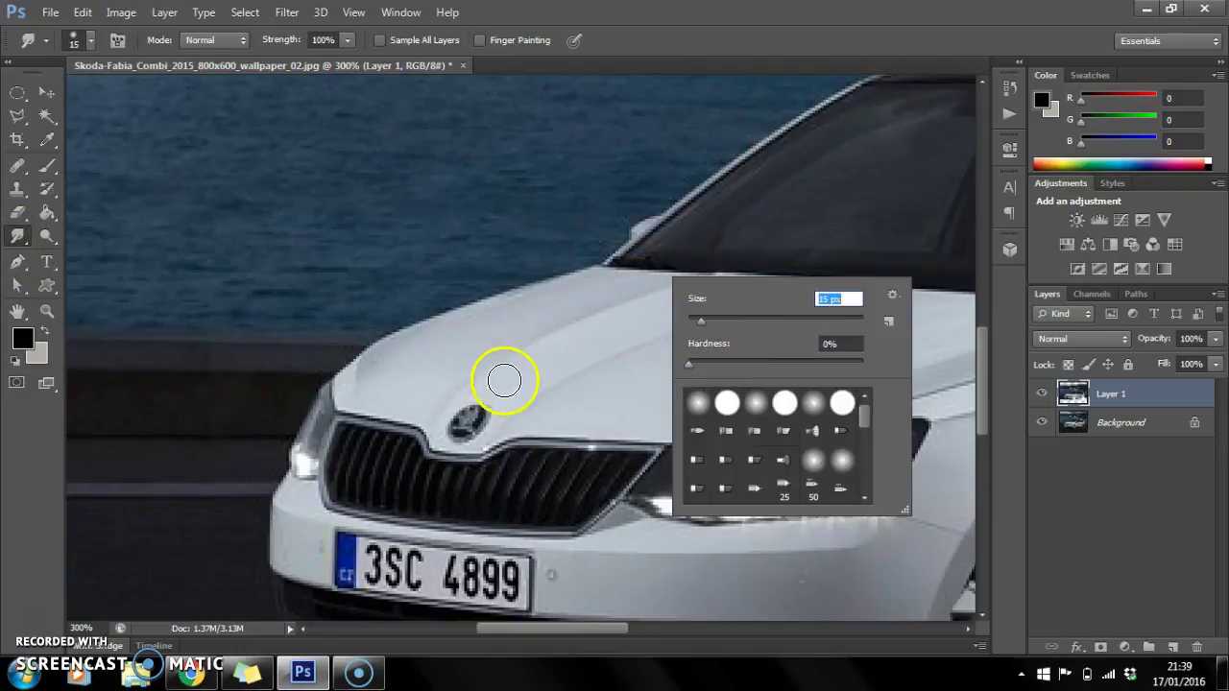
key("Return")
left_click_drag(486, 398, 455, 431)
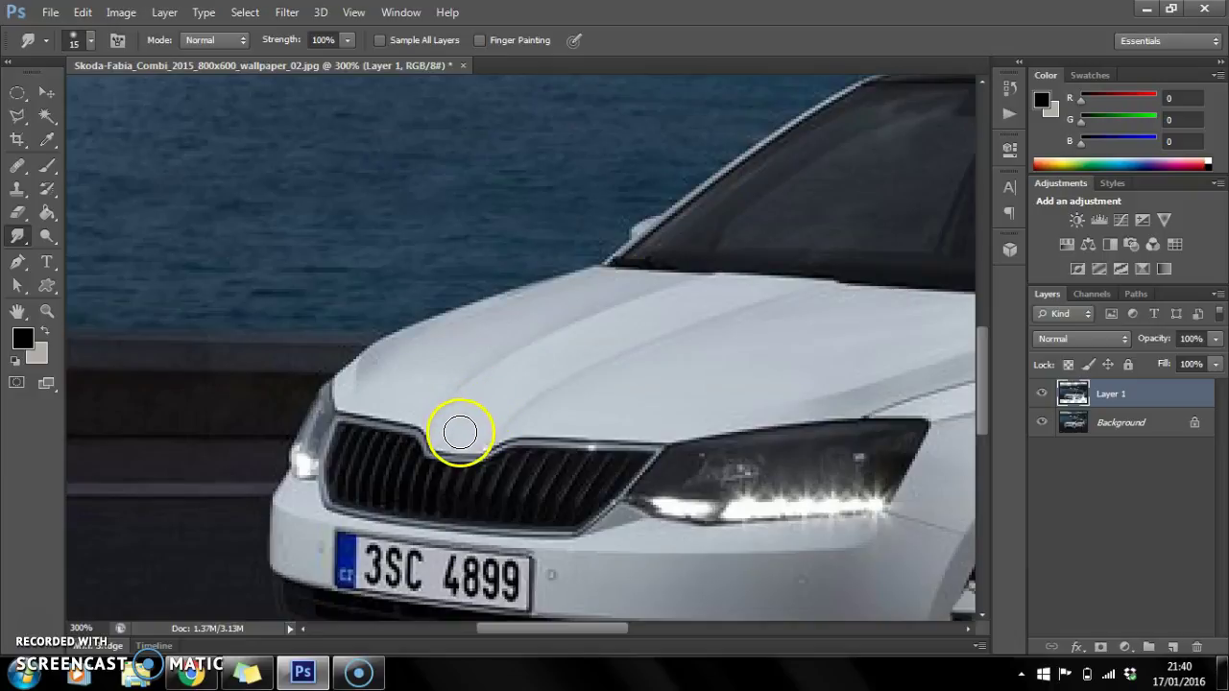
- Smear the front and rear door handles into the surrounding door panels
left_click_drag(740, 480, 329, 252)
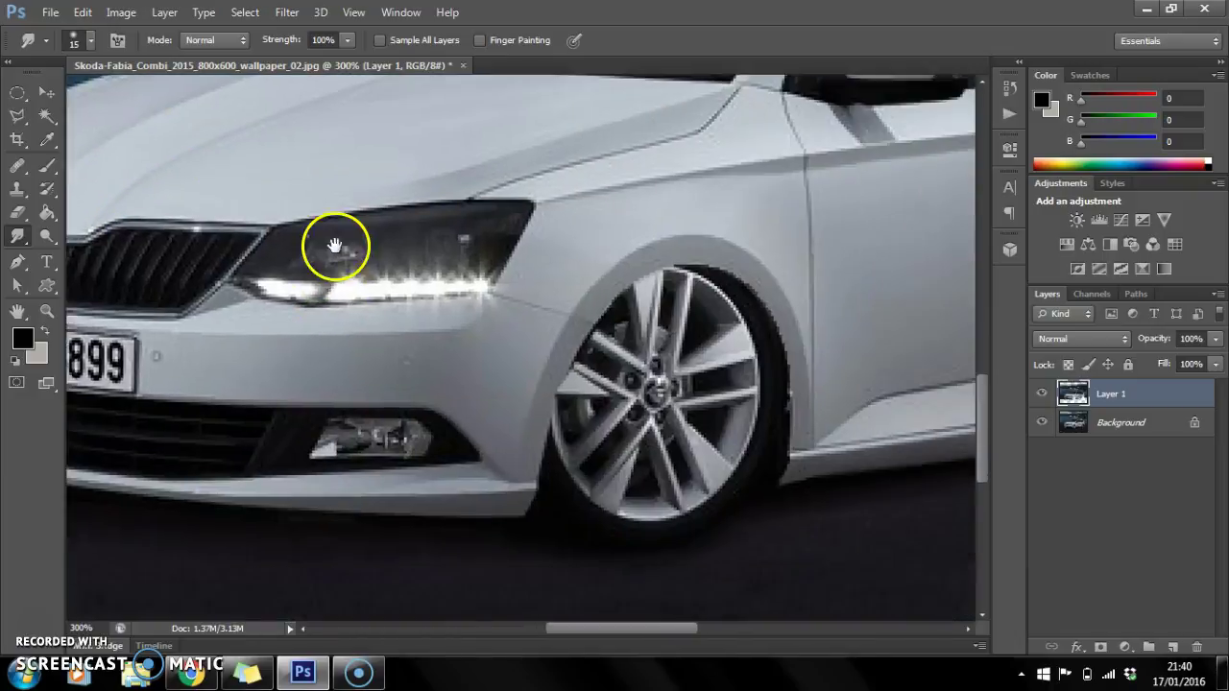
left_click_drag(587, 278, 192, 368)
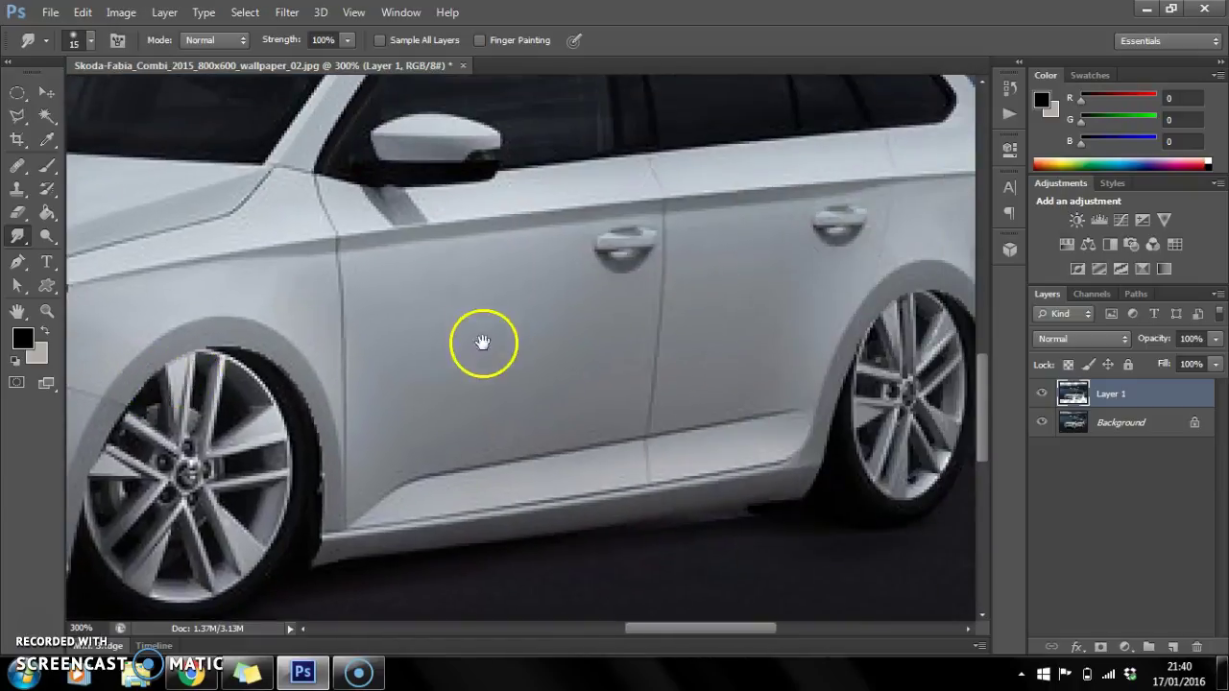
left_click_drag(483, 346, 276, 420)
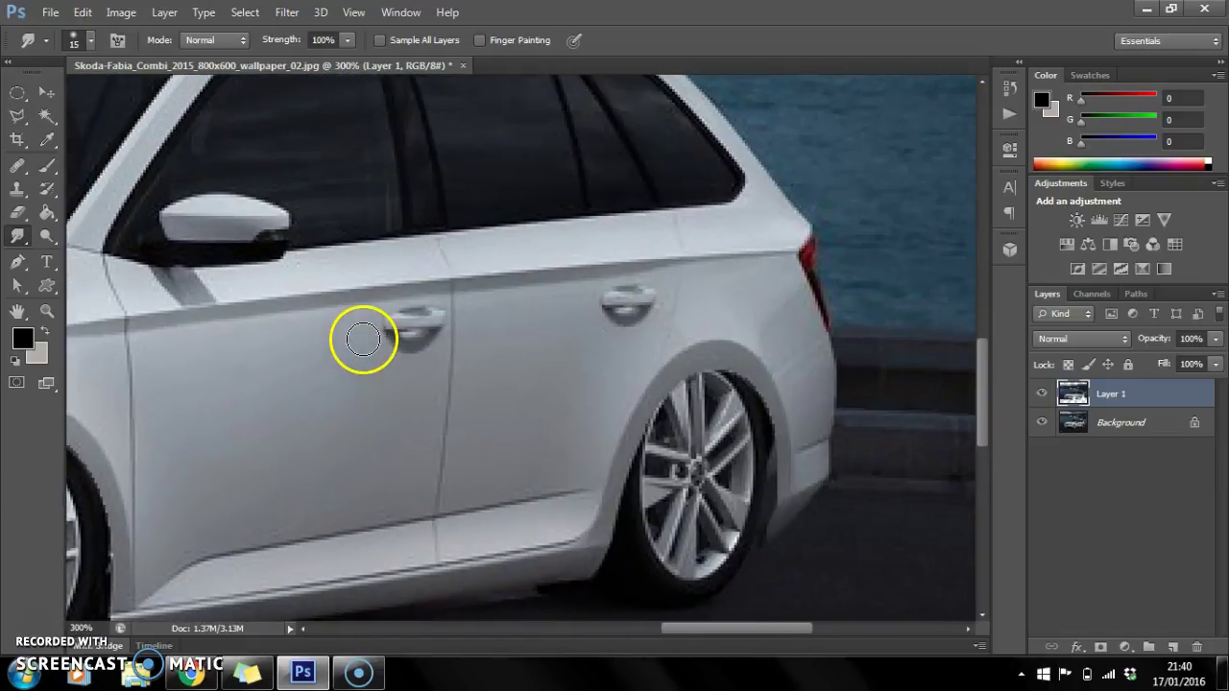
mouse_move(348, 329)
left_mouse_down()
mouse_move(420, 322)
mouse_move(377, 339)
mouse_move(429, 315)
left_mouse_up()
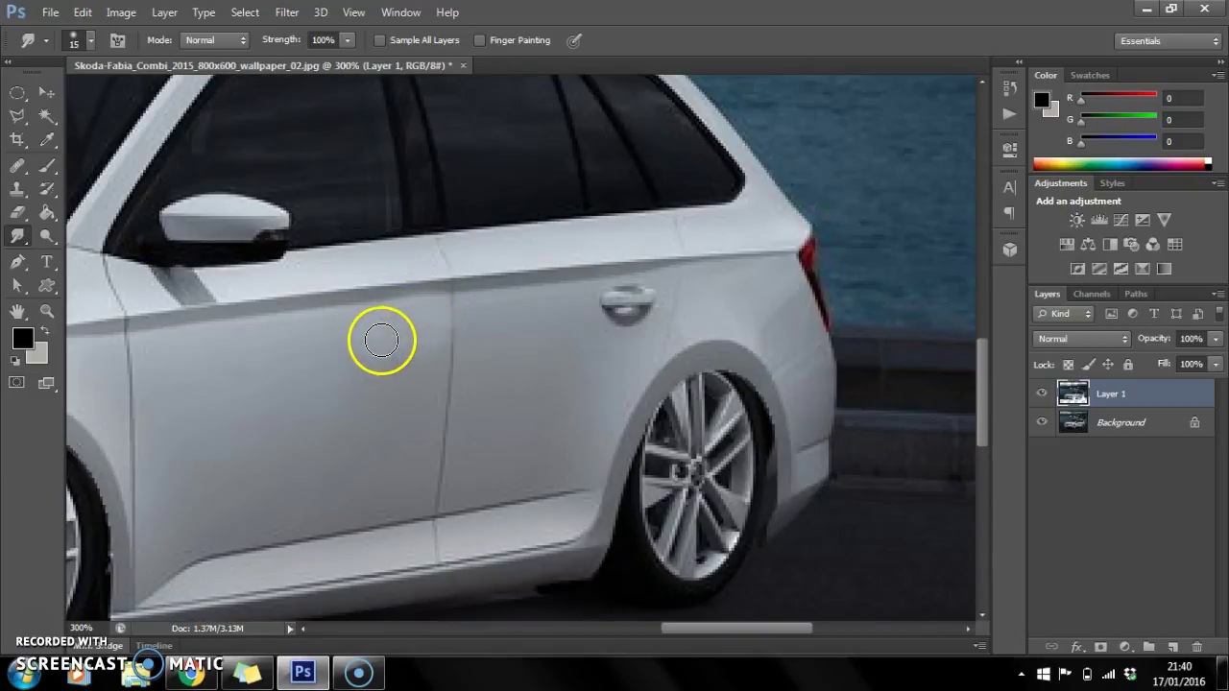
mouse_move(593, 309)
left_mouse_down()
mouse_move(615, 296)
mouse_move(633, 301)
mouse_move(598, 316)
mouse_move(633, 310)
mouse_move(620, 297)
mouse_move(647, 288)
mouse_move(614, 321)
mouse_move(653, 319)
mouse_move(652, 291)
left_mouse_up()
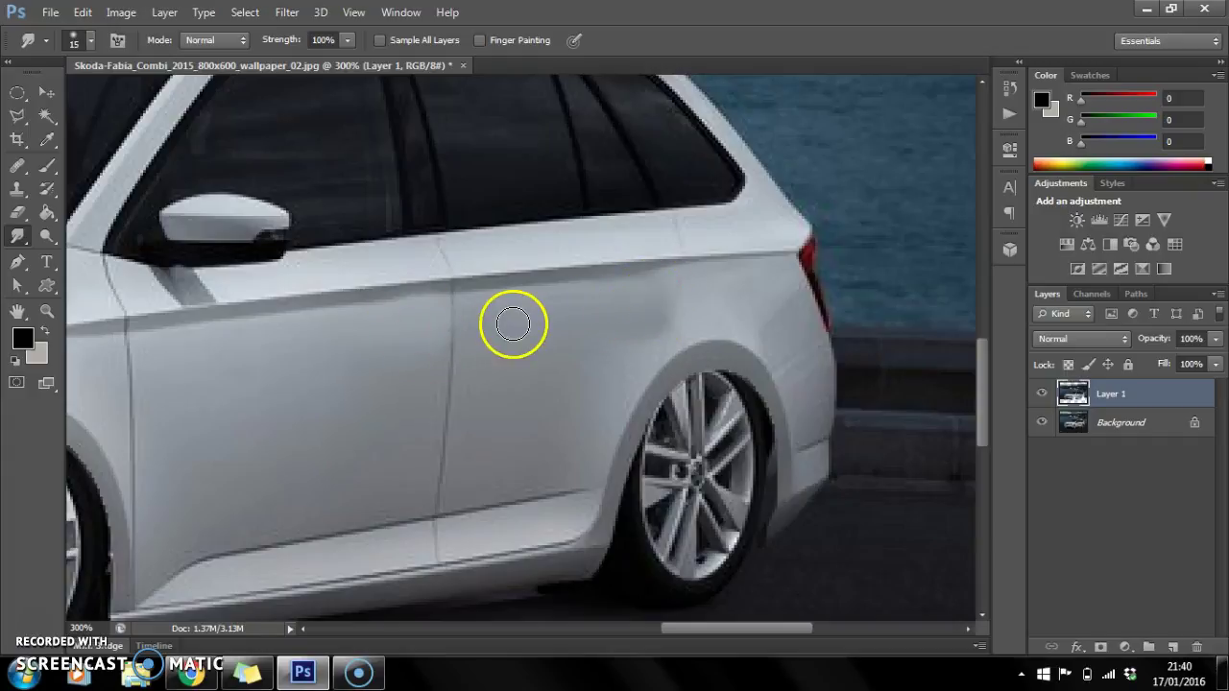
scroll(512, 329, "down", 1)
key("ctrl+minus")
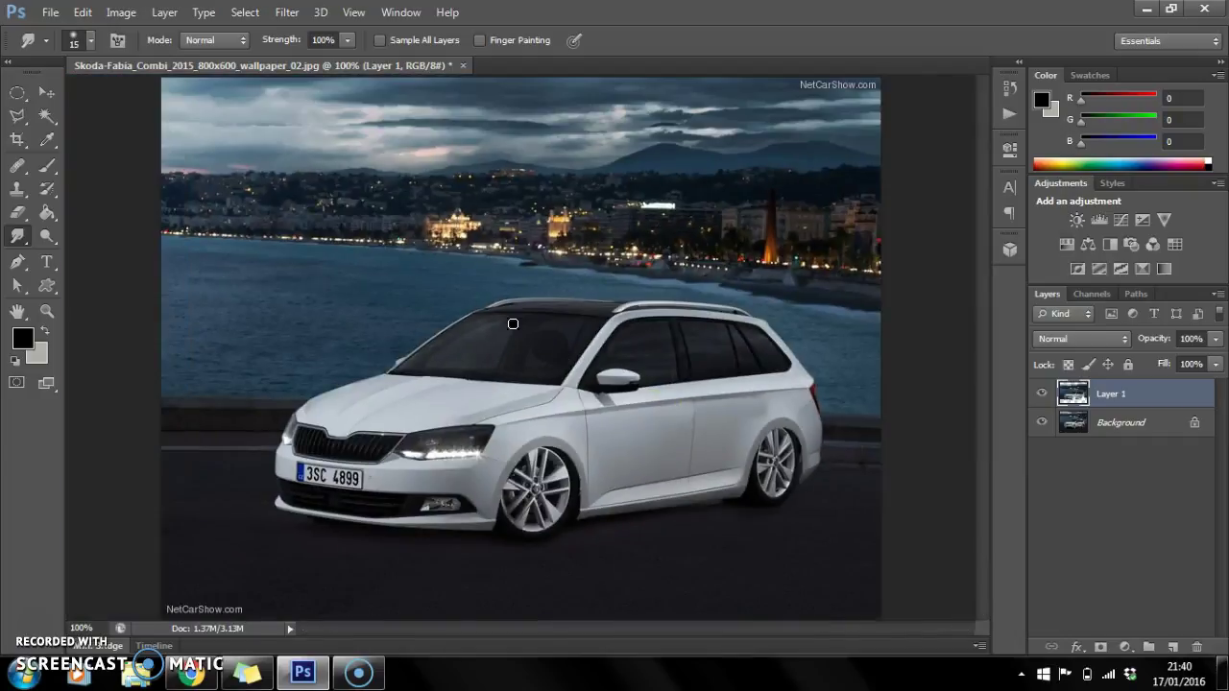
key("ctrl+minus")
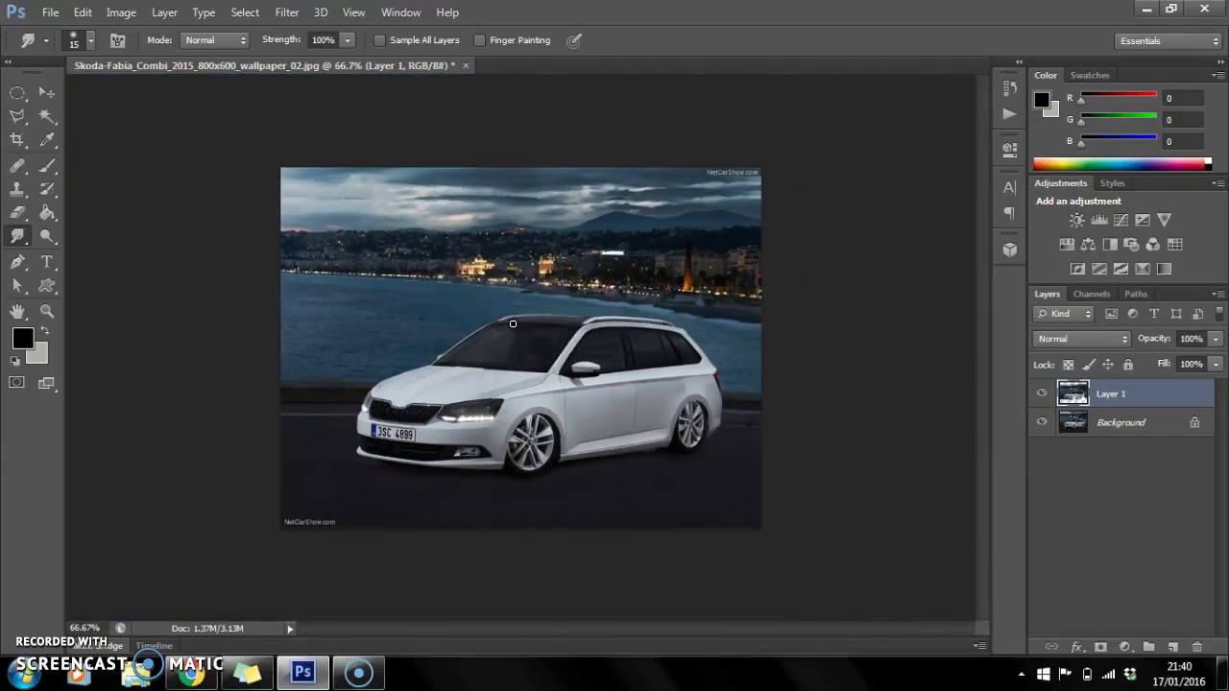
mouse_move(670, 382)
left_mouse_down()
mouse_move(683, 392)
mouse_move(675, 403)
mouse_move(620, 387)
mouse_move(627, 396)
mouse_move(615, 396)
mouse_move(651, 438)
mouse_move(754, 471)
left_mouse_up()
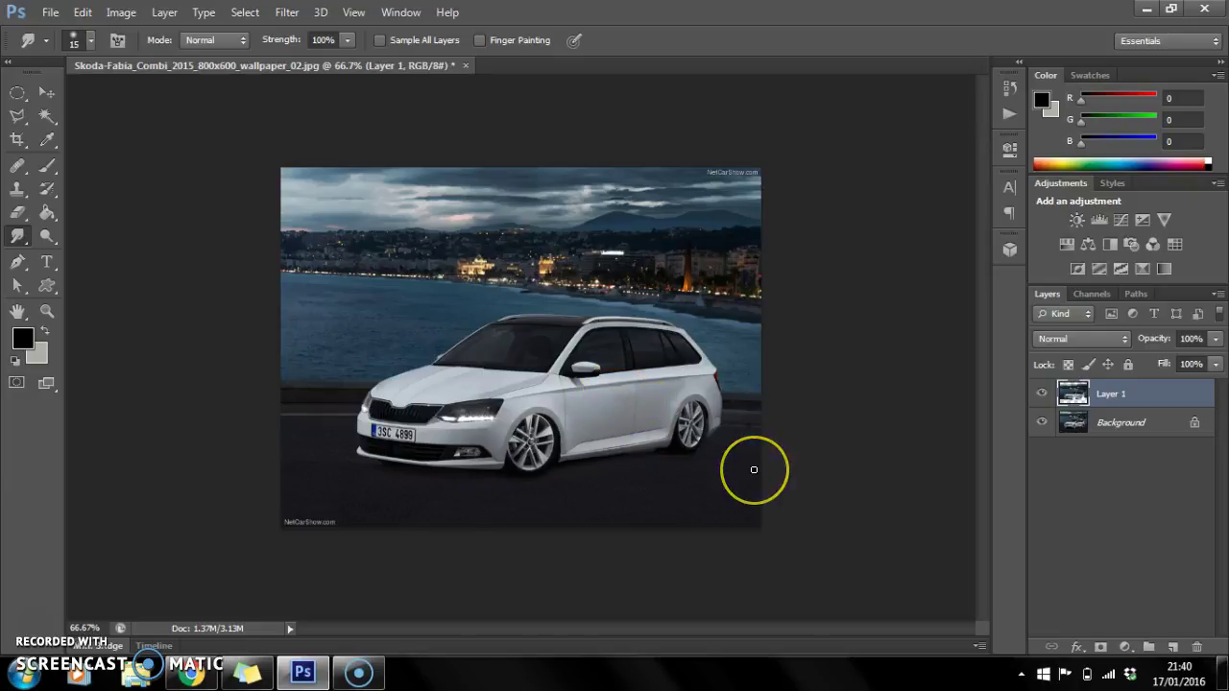